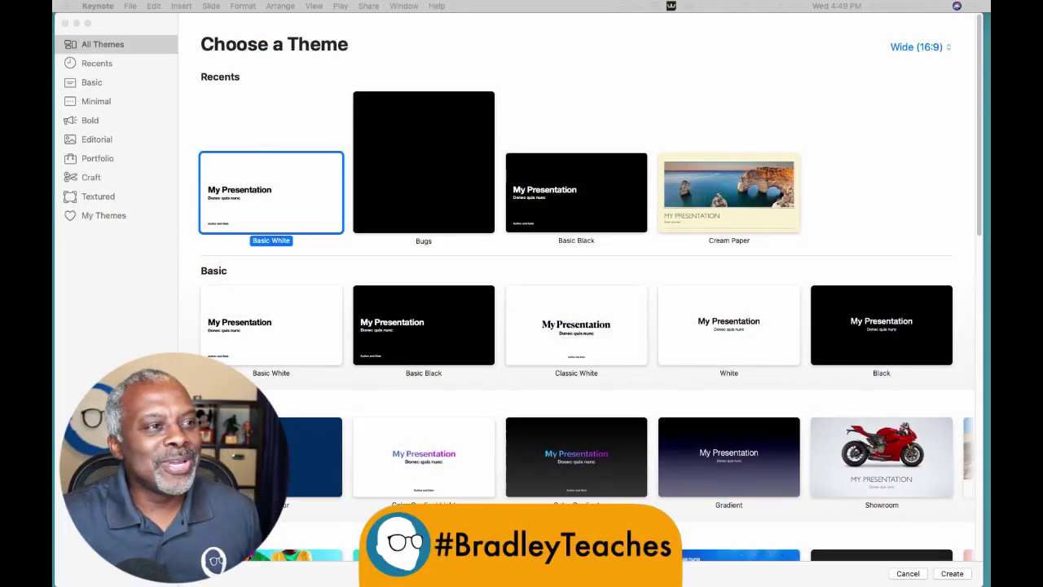
- Create a Basic White presentation, delete all first-slide placeholders, and zoom to 50%
{"action": "double_click", "coordinate": [265, 205]}
{"action": "left_click_drag", "start_coordinate": [231, 163], "coordinate": [477, 500]}
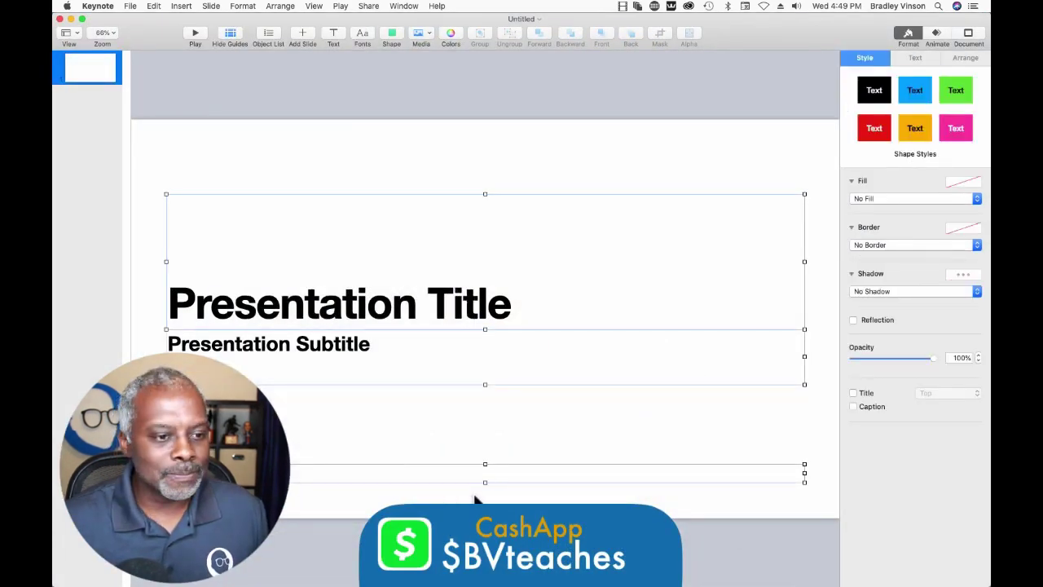
{"action": "key", "text": "Delete"}
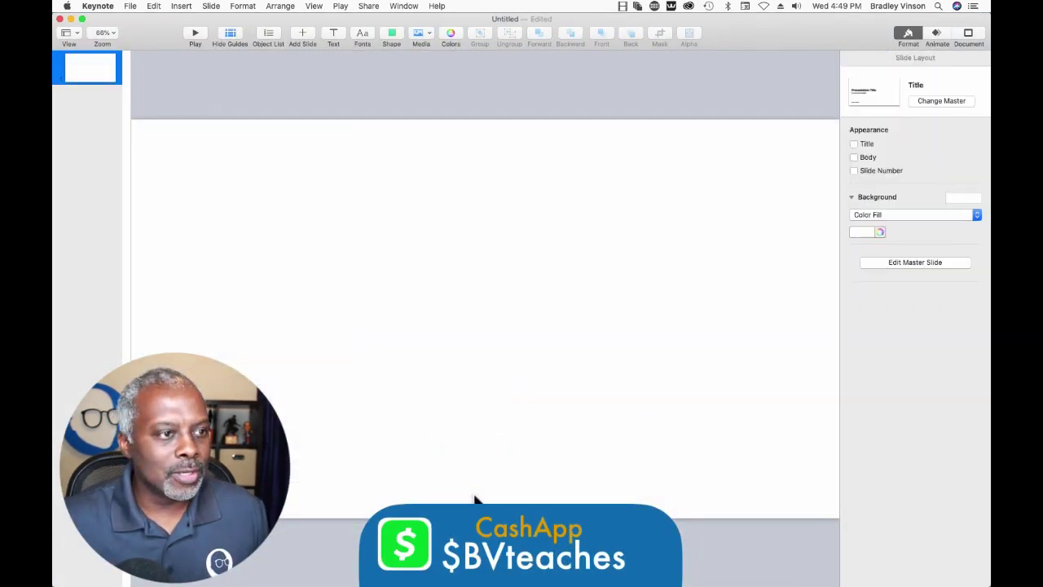
{"action": "left_click", "coordinate": [95, 34]}
{"action": "left_click", "coordinate": [106, 62]}
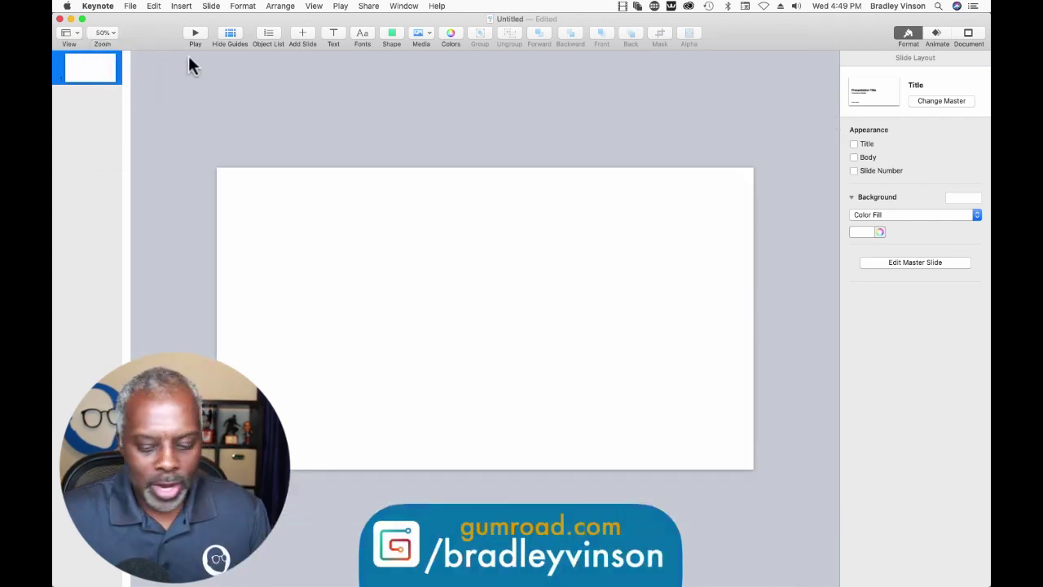
- Add a horizontal guide at 135 pt and place a 1840 × 780 pt rectangle on it
{"action": "key", "text": "super+r"}
{"action": "left_click_drag", "start_coordinate": [230, 57], "coordinate": [247, 212]}
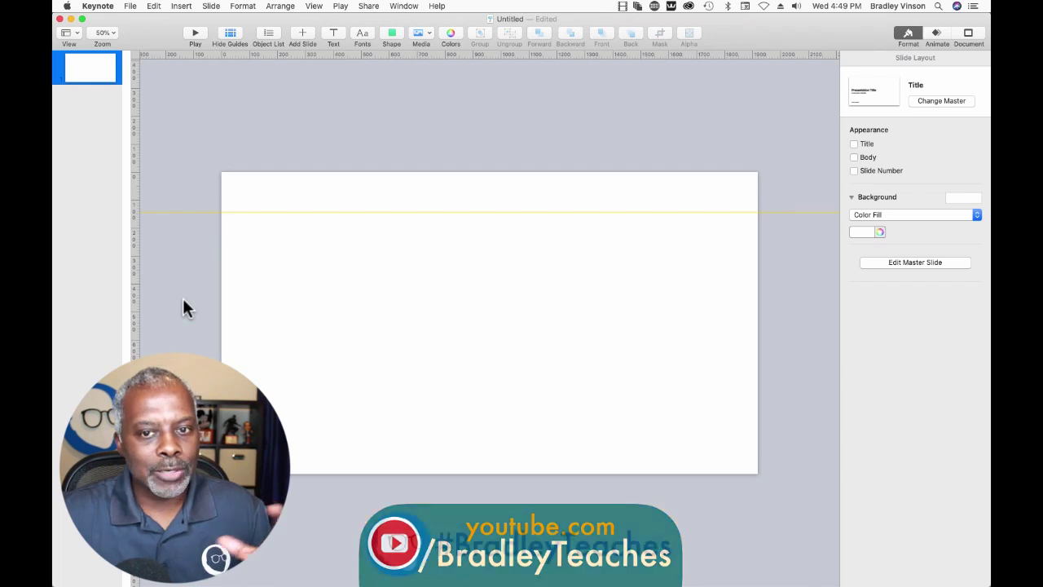
{"action": "left_click", "coordinate": [386, 35]}
{"action": "left_click", "coordinate": [384, 120]}
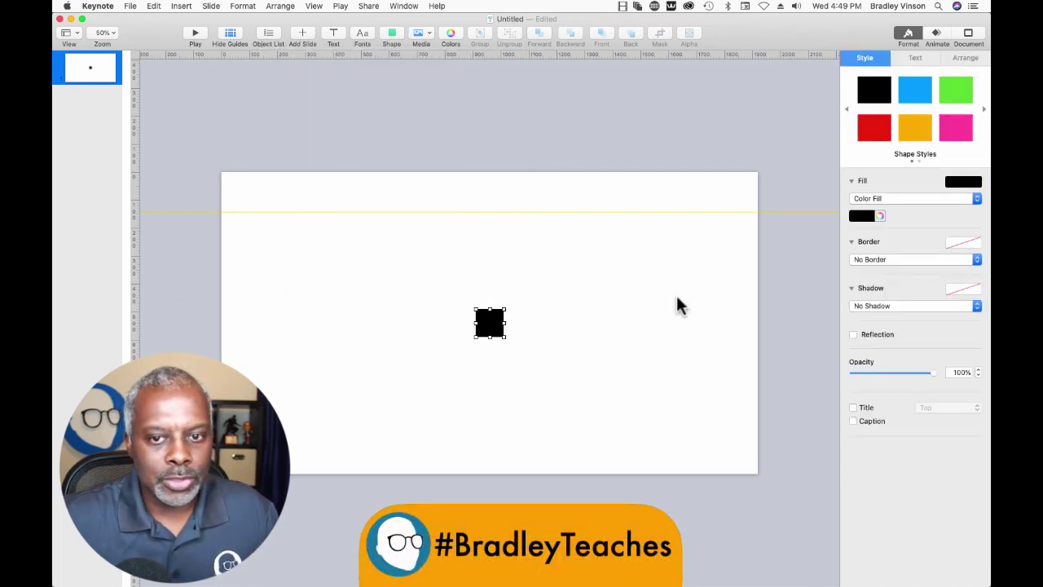
{"action": "left_click", "coordinate": [962, 59]}
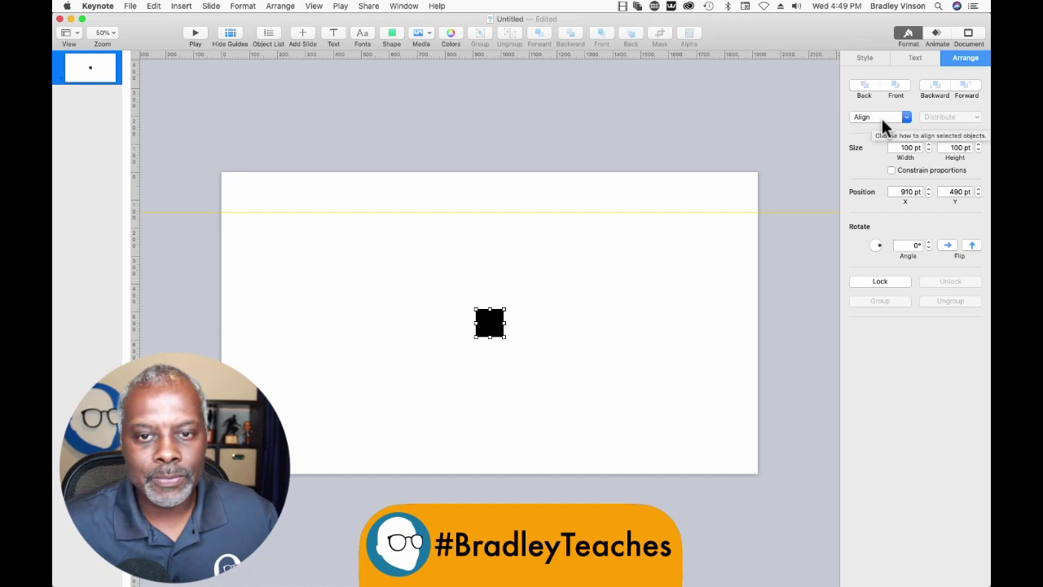
{"action": "left_click", "coordinate": [908, 147]}
{"action": "type", "text": "1840"}
{"action": "key", "text": "Tab"}
{"action": "type", "text": "780"}
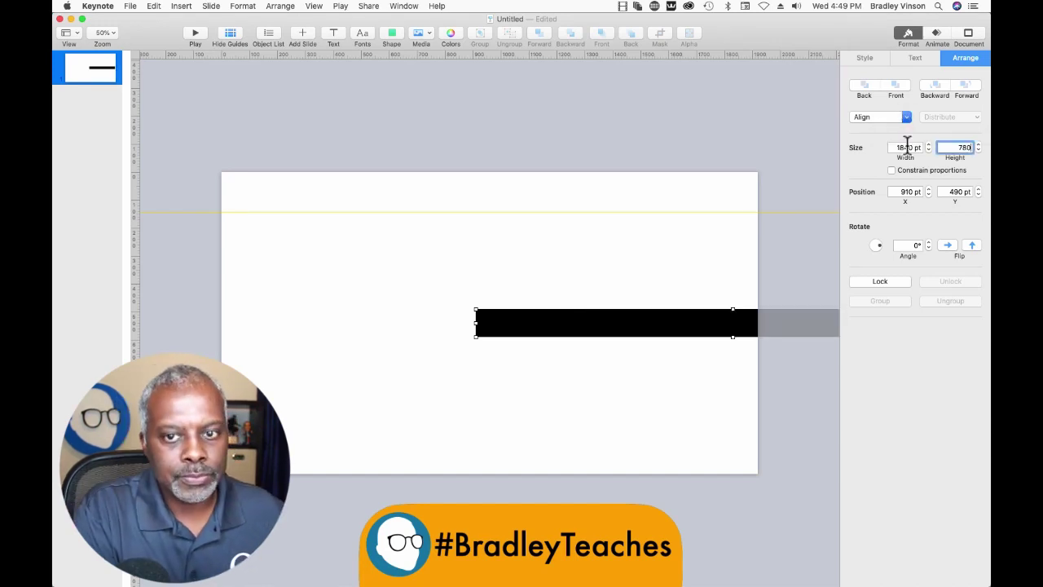
{"action": "key", "text": "Return"}
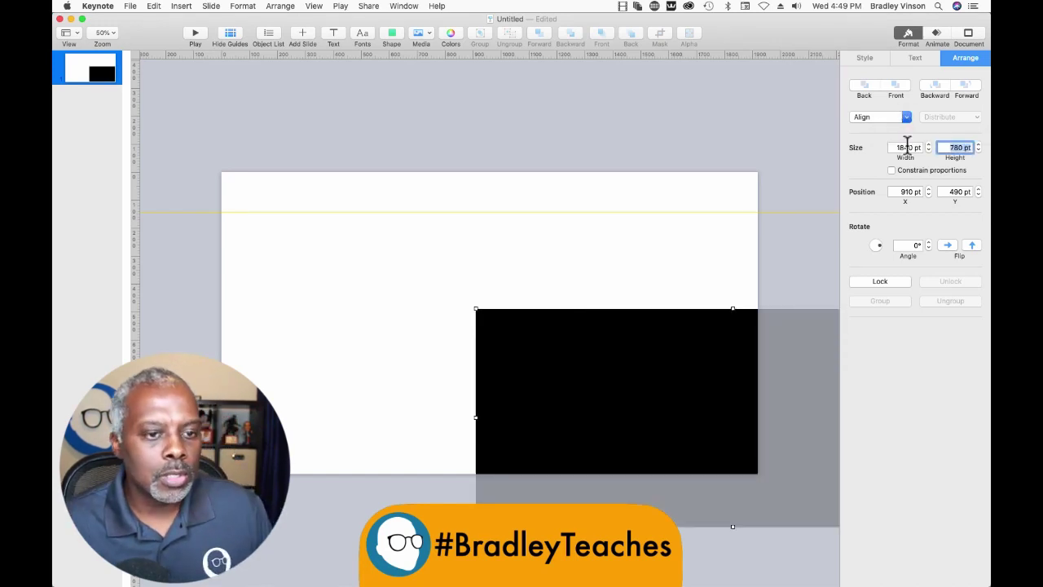
{"action": "left_click_drag", "start_coordinate": [605, 382], "coordinate": [361, 292]}
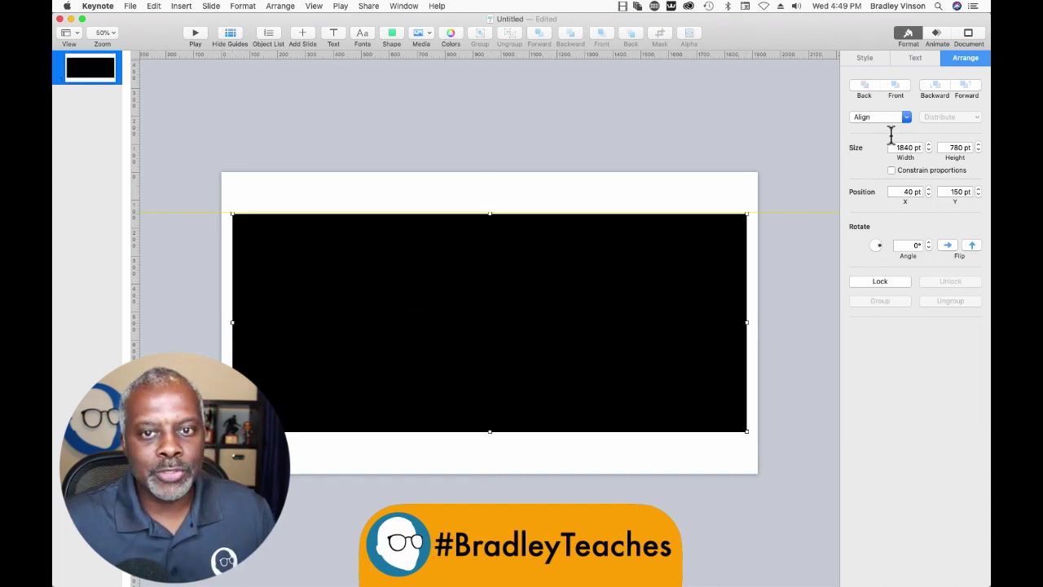
- Give the rectangle a black line border and no fill
{"action": "left_click", "coordinate": [864, 58]}
{"action": "left_click", "coordinate": [852, 260]}
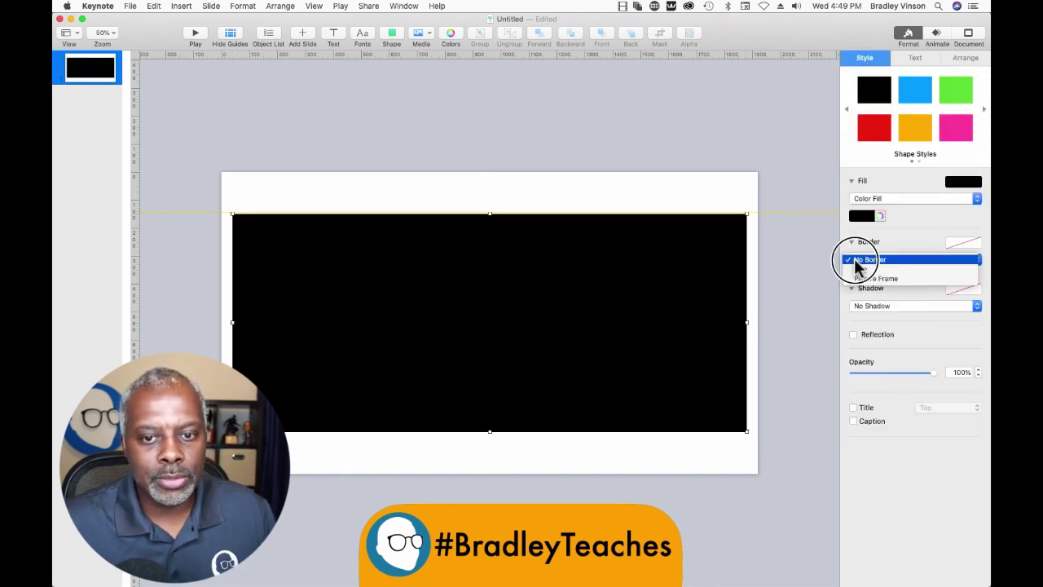
{"action": "left_click", "coordinate": [855, 272]}
{"action": "left_click", "coordinate": [860, 199]}
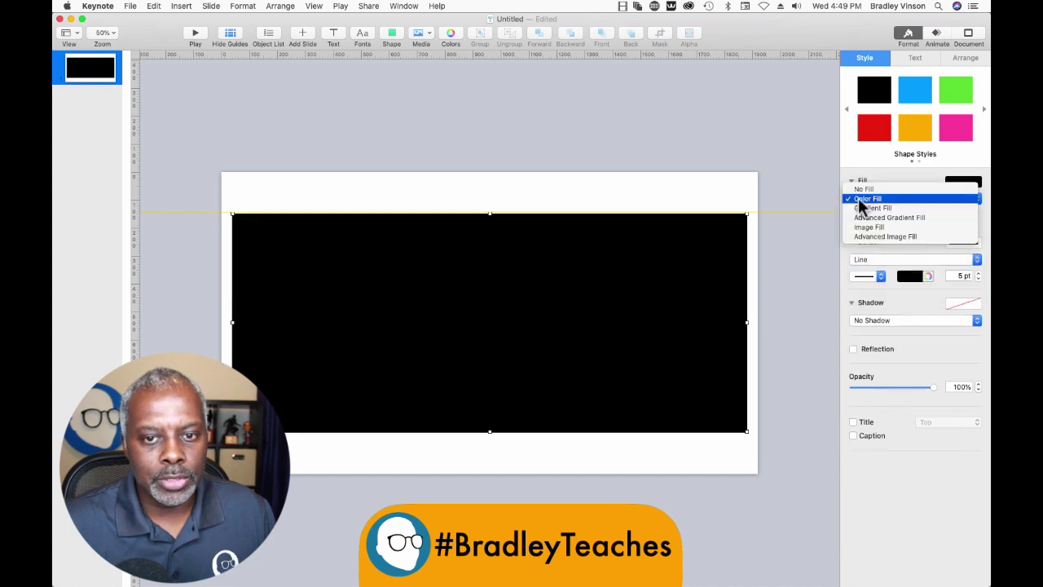
{"action": "left_click", "coordinate": [861, 189]}
{"action": "left_click", "coordinate": [552, 148]}
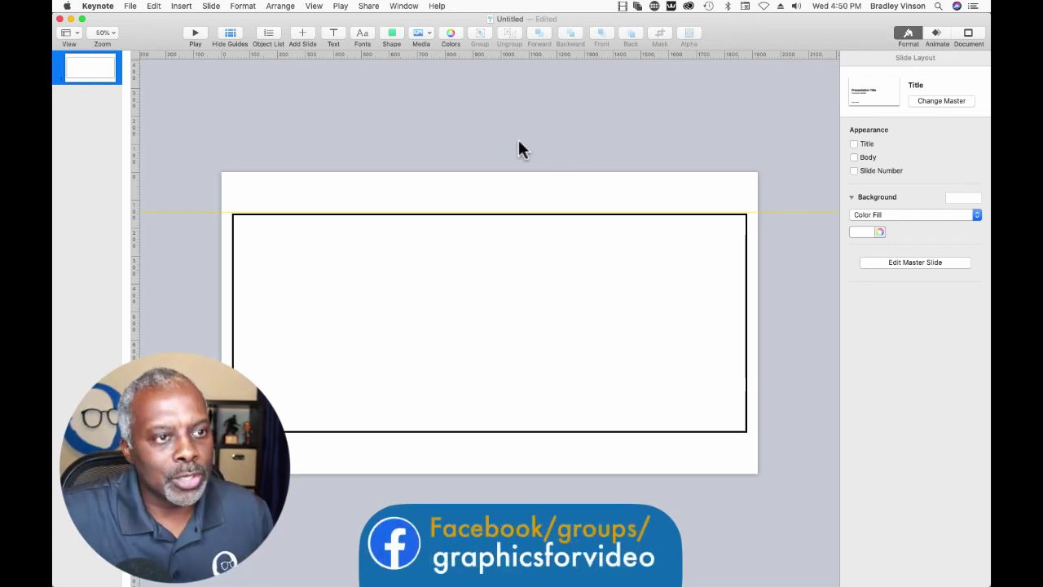
- Insert a square and size it to 615 × 354 pt
{"action": "left_click", "coordinate": [390, 41]}
{"action": "left_click", "coordinate": [382, 119]}
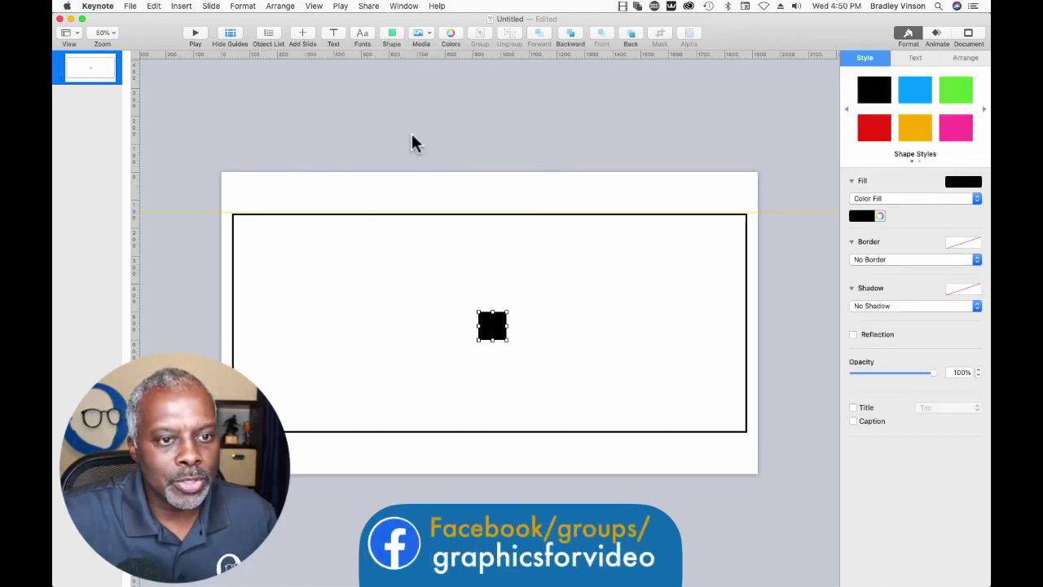
{"action": "left_click", "coordinate": [965, 59]}
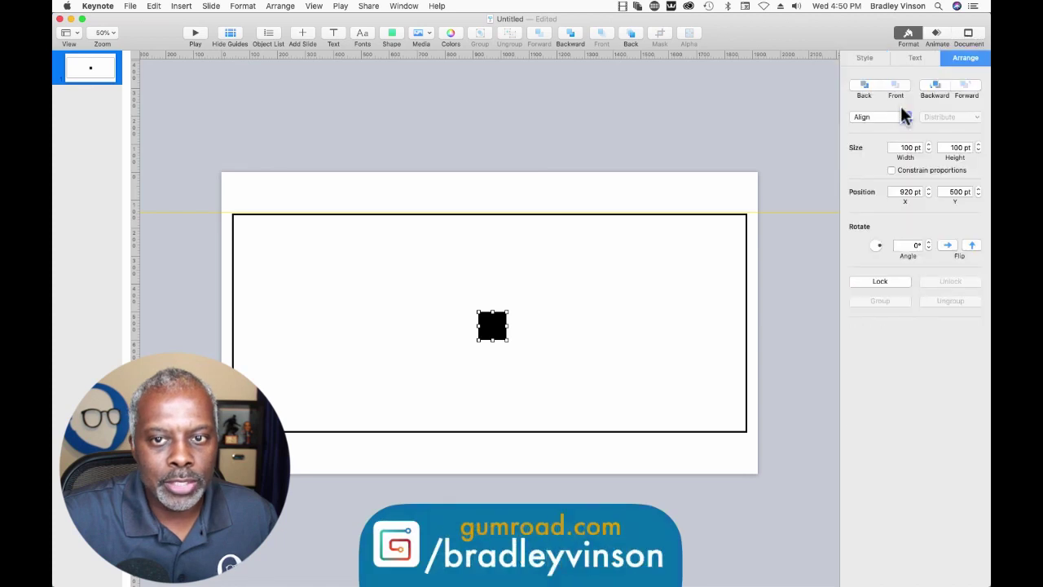
{"action": "left_click", "coordinate": [905, 147]}
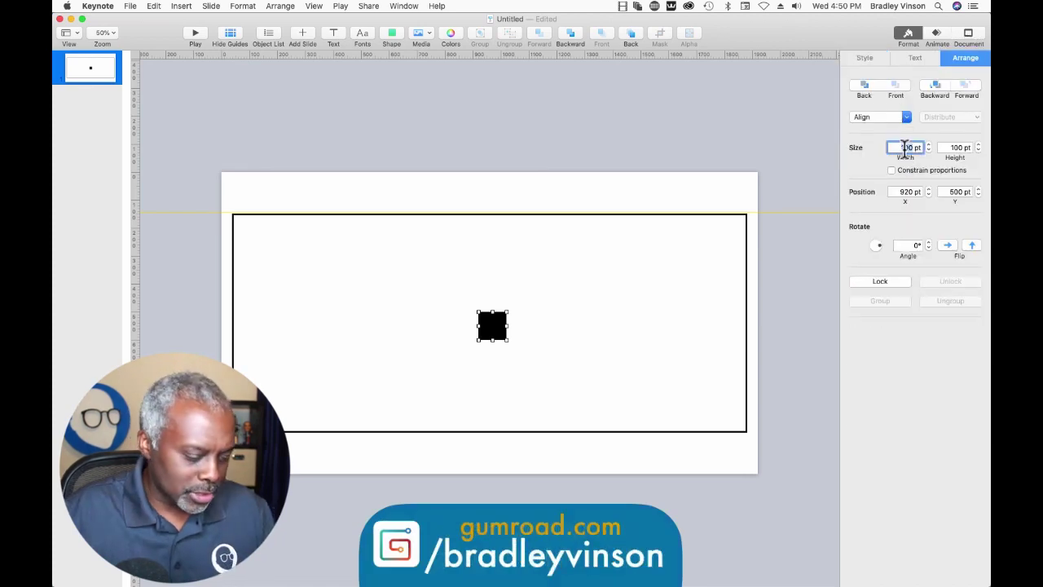
{"action": "type", "text": "615"}
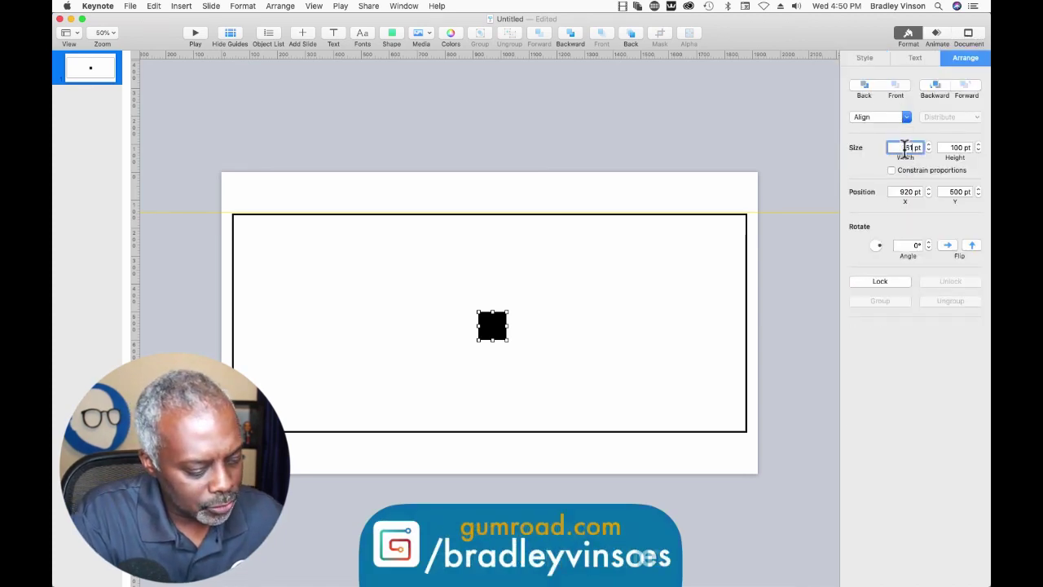
{"action": "key", "text": "Return"}
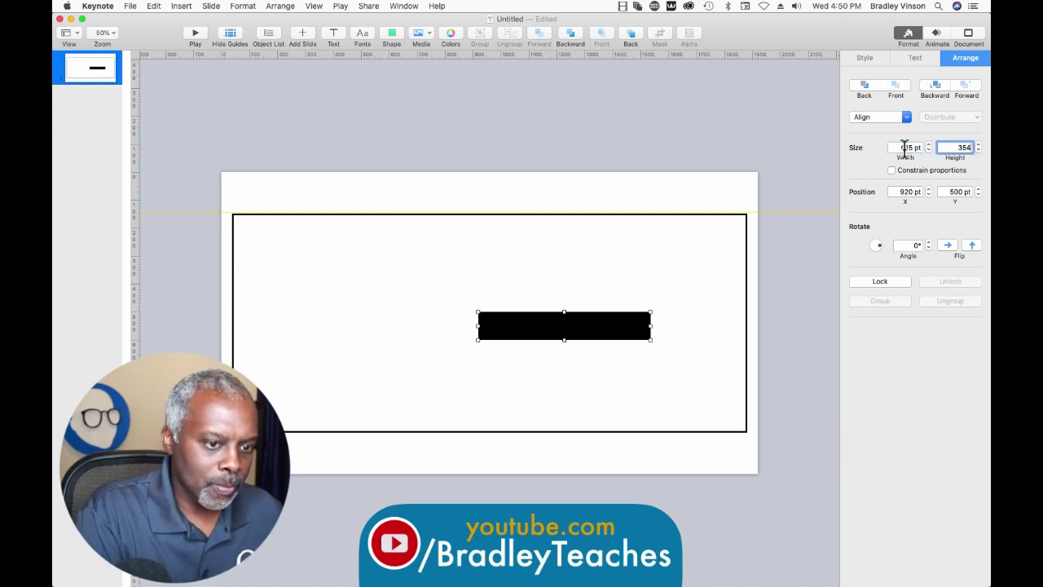
{"action": "key", "text": "Return"}
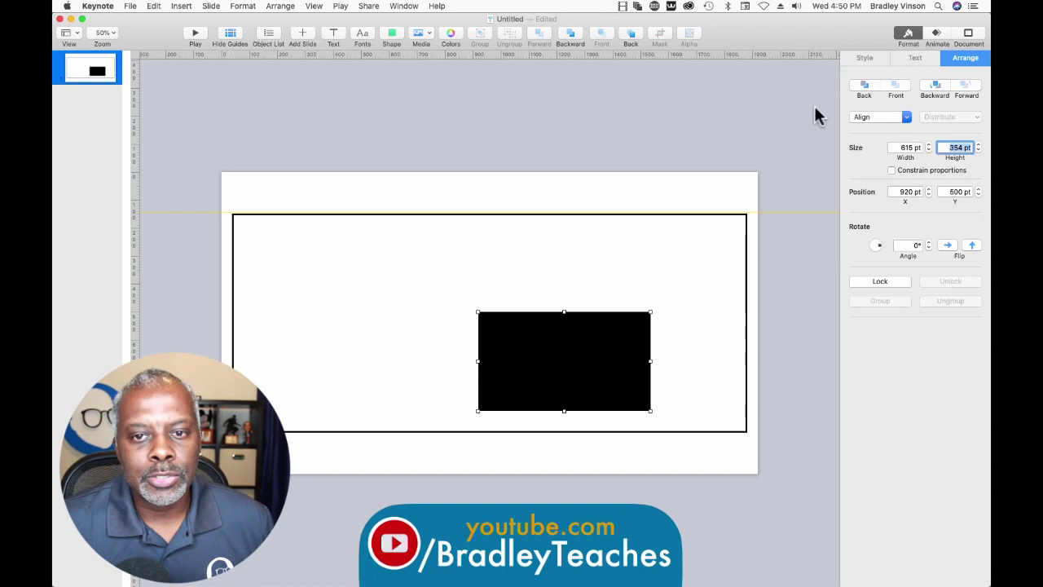
- Remove its fill, add a black line border, and move it to the frame's right half
{"action": "left_click", "coordinate": [866, 63]}
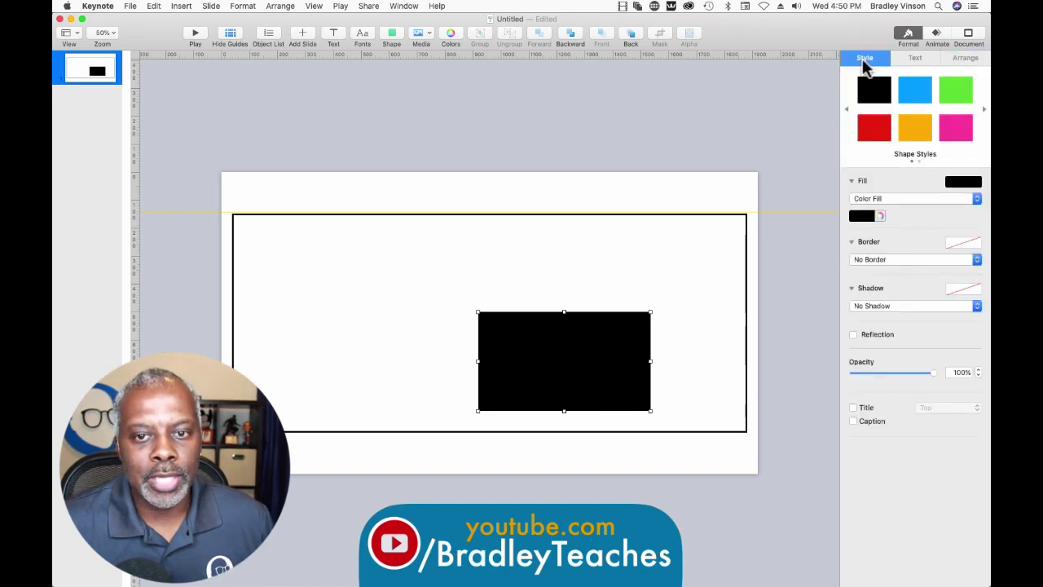
{"action": "left_click", "coordinate": [869, 199]}
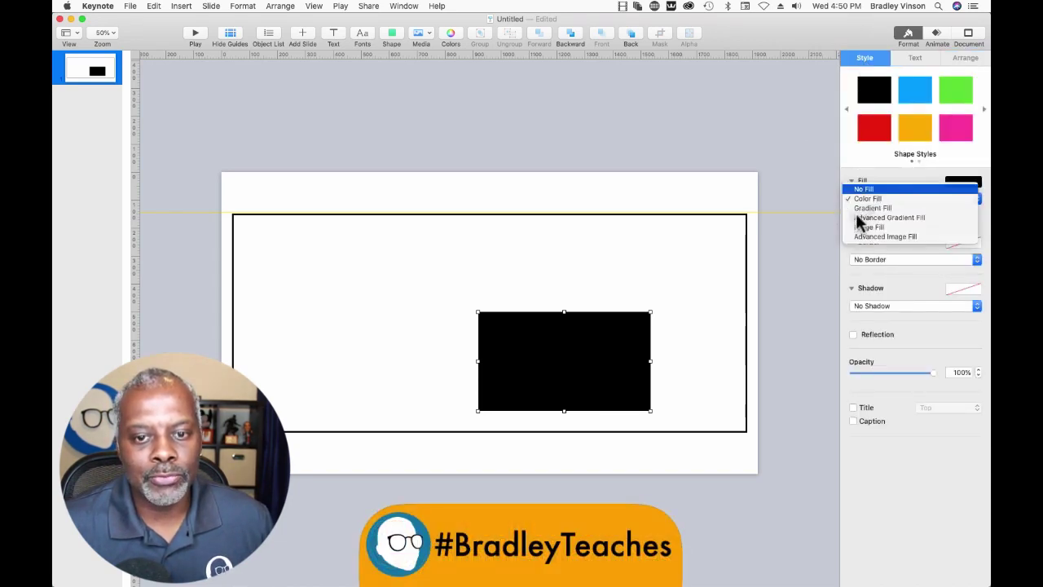
{"action": "left_click", "coordinate": [870, 186]}
{"action": "left_click", "coordinate": [858, 247]}
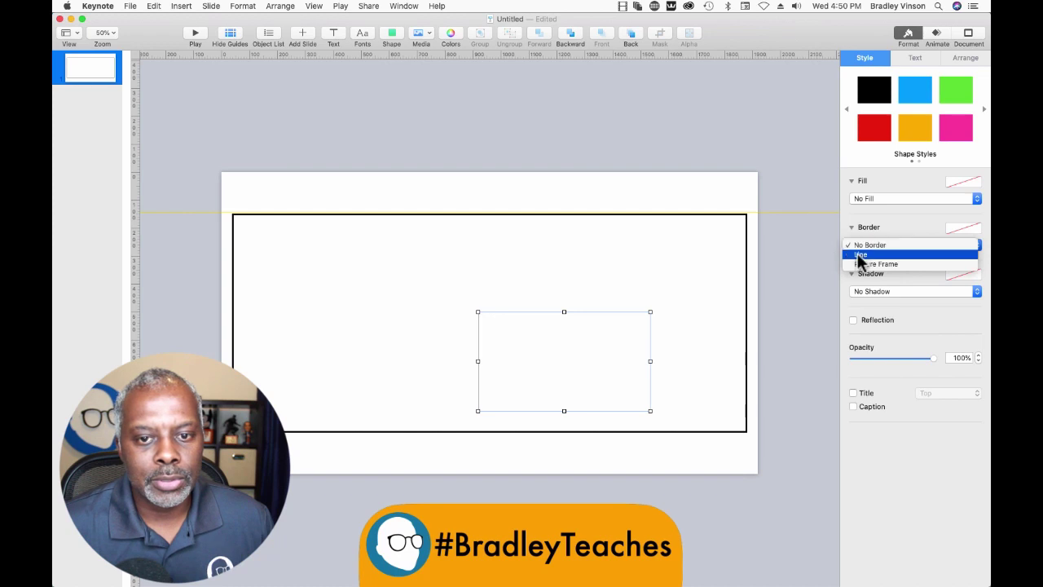
{"action": "left_click", "coordinate": [861, 255]}
{"action": "left_click_drag", "start_coordinate": [592, 415], "coordinate": [639, 369]}
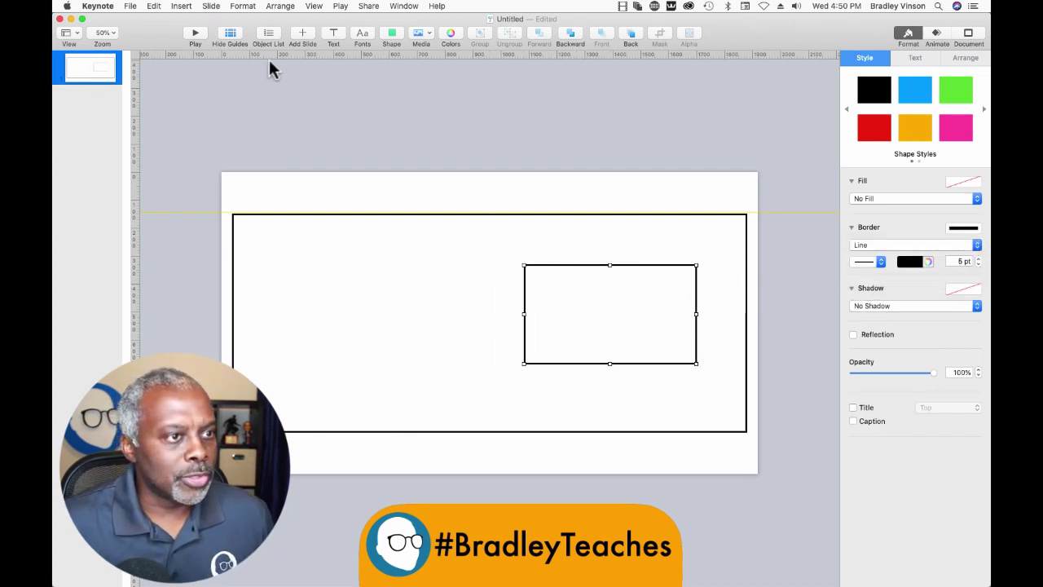
- Duplicate the small rectangle via the Object List and align both copies left and right
{"action": "left_click", "coordinate": [269, 36]}
{"action": "left_click", "coordinate": [150, 61]}
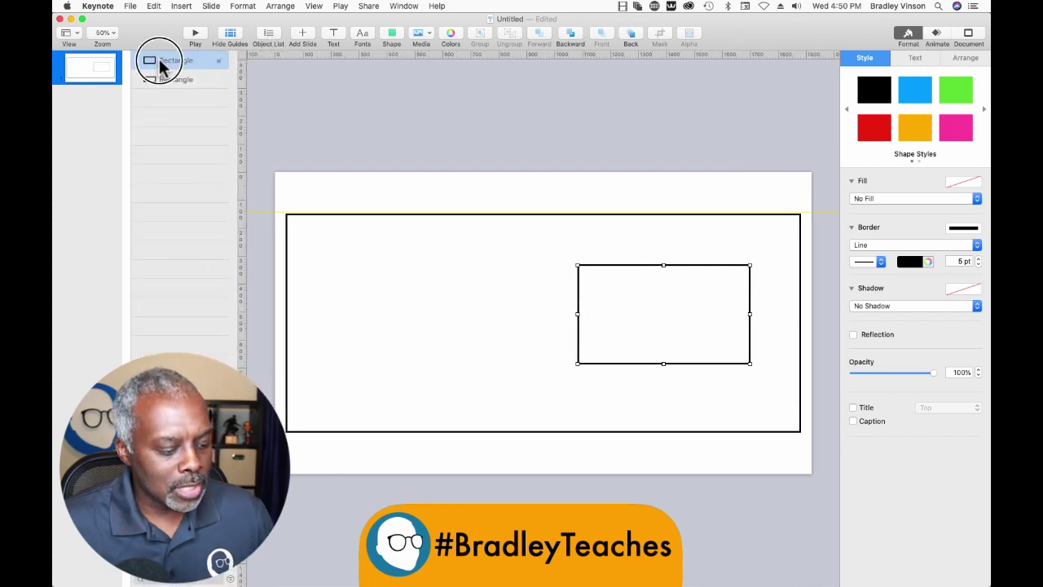
{"action": "left_click_drag", "start_coordinate": [160, 67], "coordinate": [170, 88]}
{"action": "left_click_drag", "start_coordinate": [622, 365], "coordinate": [345, 365]}
{"action": "left_click_drag", "start_coordinate": [646, 365], "coordinate": [682, 367]}
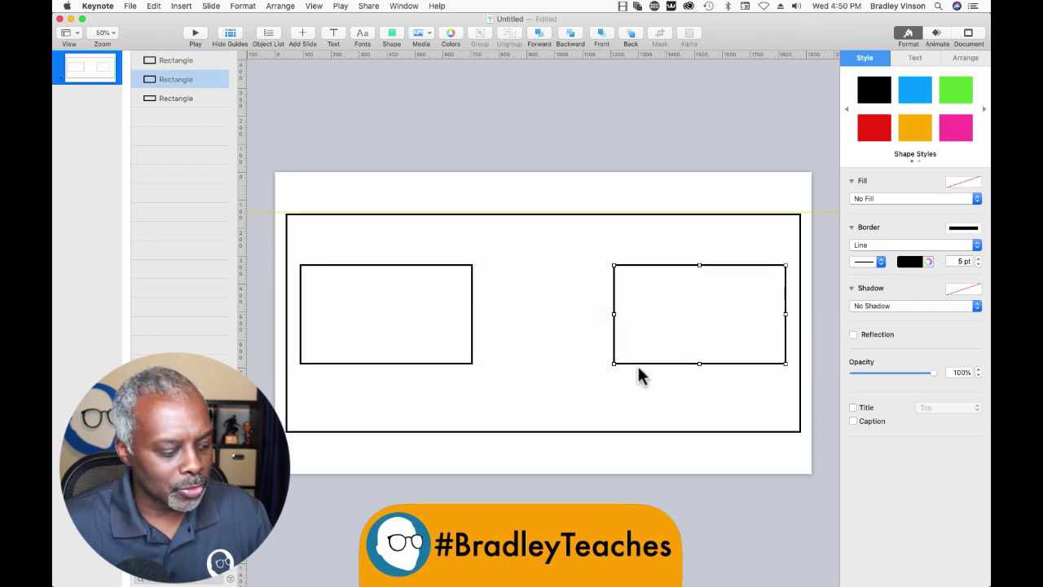
{"action": "left_click", "coordinate": [448, 363], "text": "shift"}
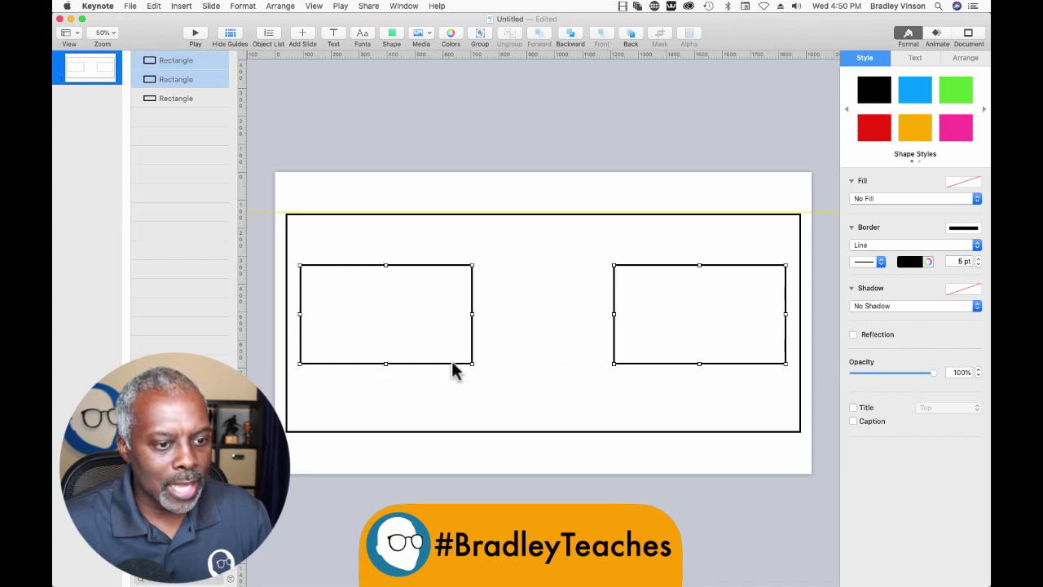
{"action": "left_click_drag", "start_coordinate": [672, 363], "coordinate": [674, 372]}
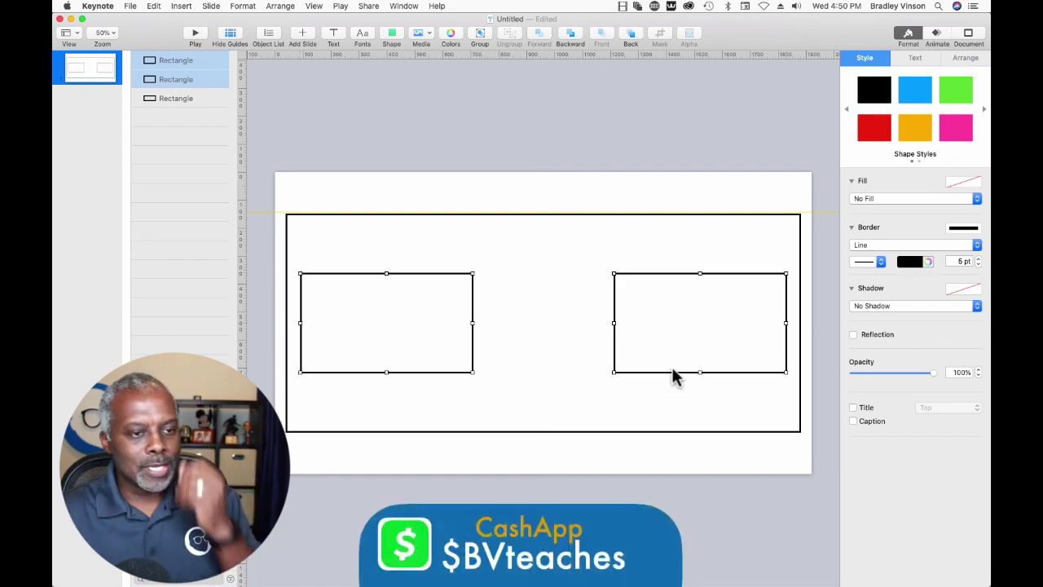
{"action": "left_click", "coordinate": [540, 143]}
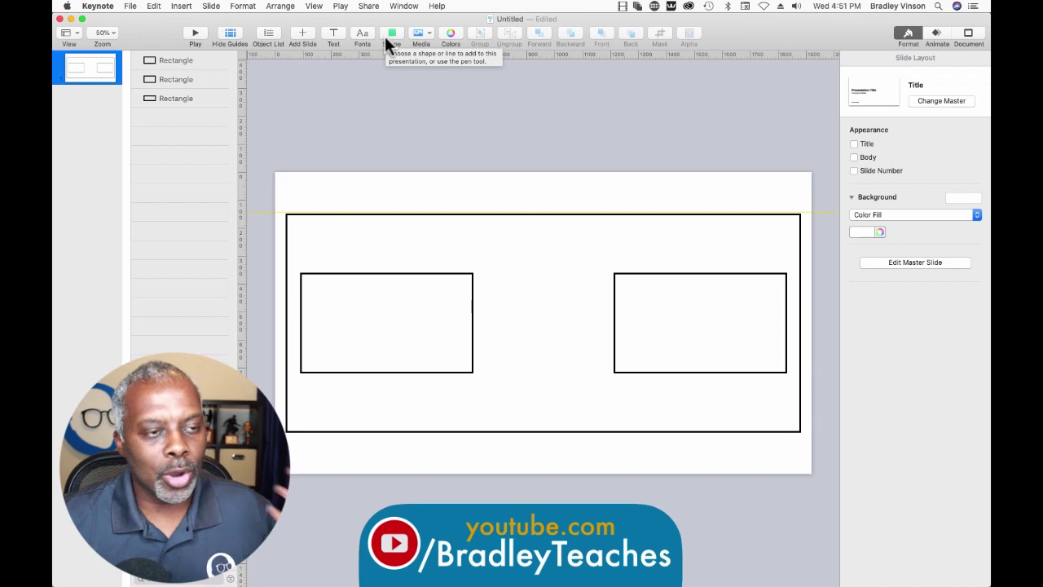
- Add a text box containing the pasted THANK YOU FOR WATCHING text
{"action": "left_click", "coordinate": [333, 34]}
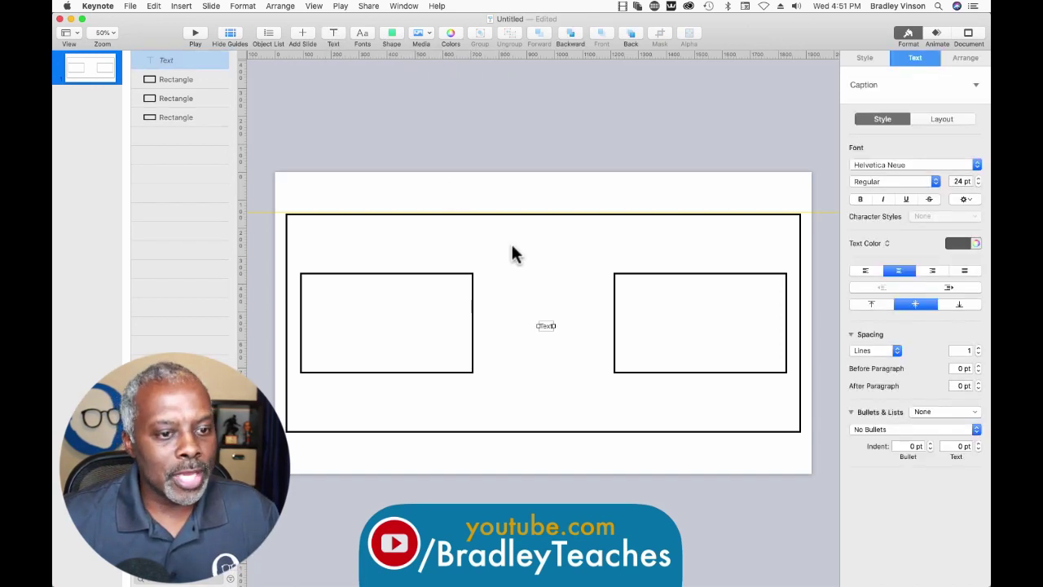
{"action": "left_click", "coordinate": [542, 326]}
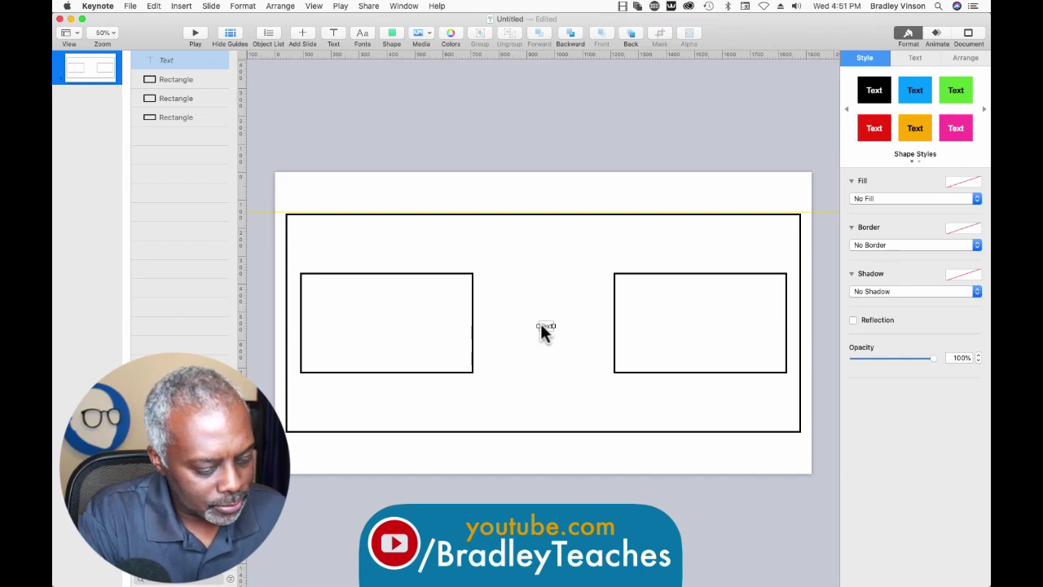
{"action": "double_click", "coordinate": [542, 326]}
{"action": "type", "text": "THANK YOU FOR WATCHING"}
{"action": "triple_click", "coordinate": [528, 326]}
- Set the caption in Impact at 101 pt
{"action": "left_click", "coordinate": [905, 165]}
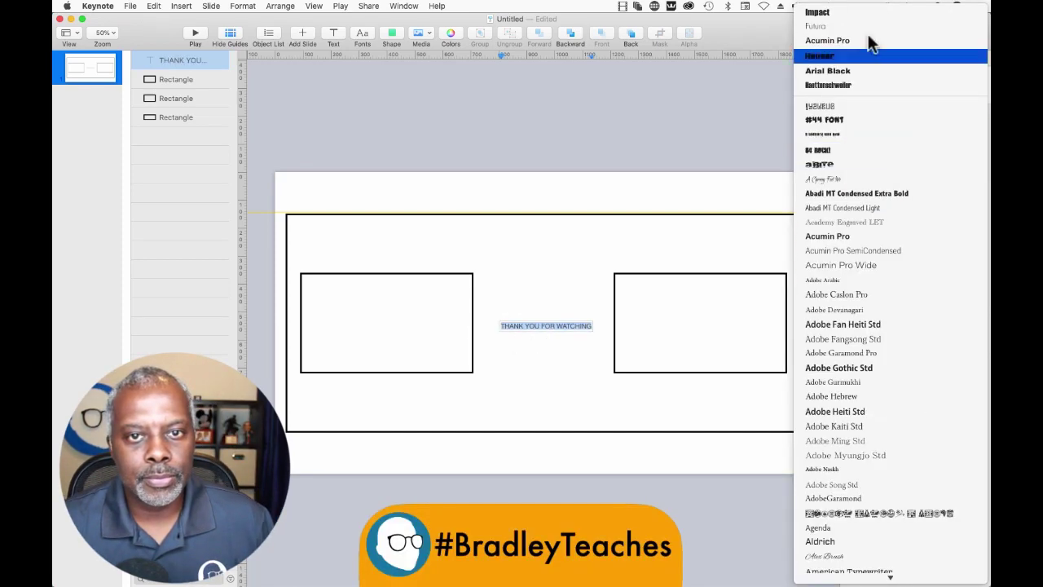
{"action": "left_click", "coordinate": [837, 11]}
{"action": "left_click", "coordinate": [978, 178]}
{"action": "left_click", "coordinate": [979, 178]}
{"action": "left_click", "coordinate": [978, 178]}
{"action": "left_click", "coordinate": [978, 178]}
{"action": "left_click", "coordinate": [978, 178]}
{"action": "left_click", "coordinate": [979, 178]}
{"action": "left_click", "coordinate": [978, 178]}
{"action": "left_click", "coordinate": [978, 177]}
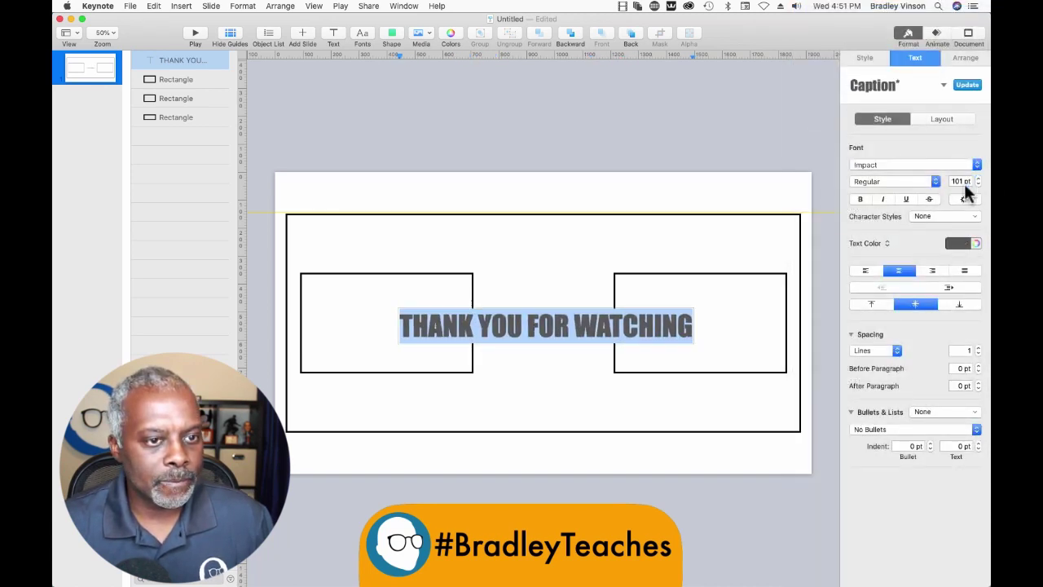
- Move the caption up to the top of the slide
{"action": "left_click", "coordinate": [543, 154]}
{"action": "left_click_drag", "start_coordinate": [536, 324], "coordinate": [543, 212]}
{"action": "left_click", "coordinate": [534, 120]}
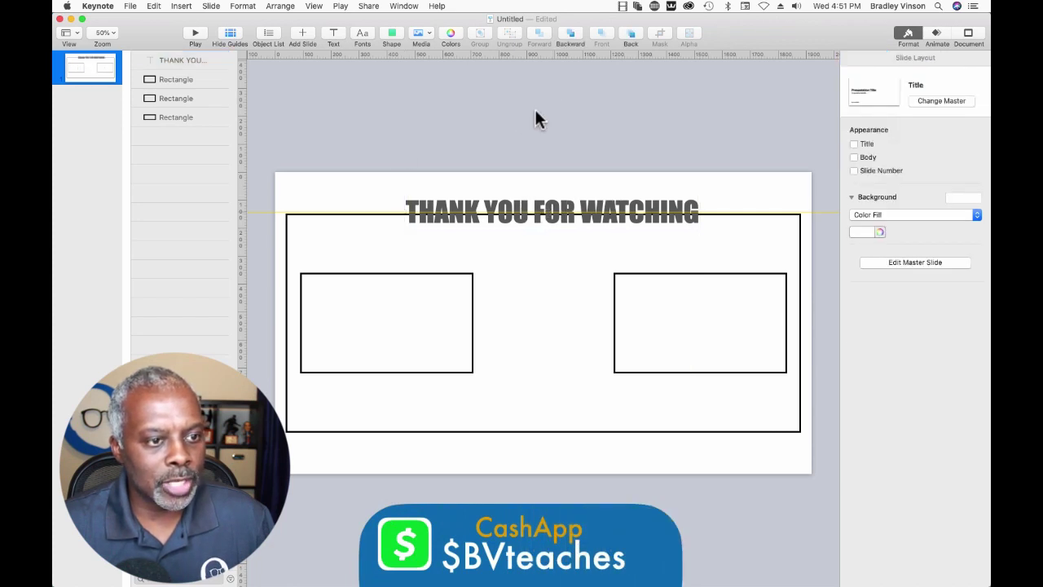
- Insert a square and stretch it into a black bar along the bottom edge
{"action": "left_click", "coordinate": [391, 34]}
{"action": "left_click", "coordinate": [380, 120]}
{"action": "left_click_drag", "start_coordinate": [543, 326], "coordinate": [813, 500]}
{"action": "left_click", "coordinate": [722, 478]}
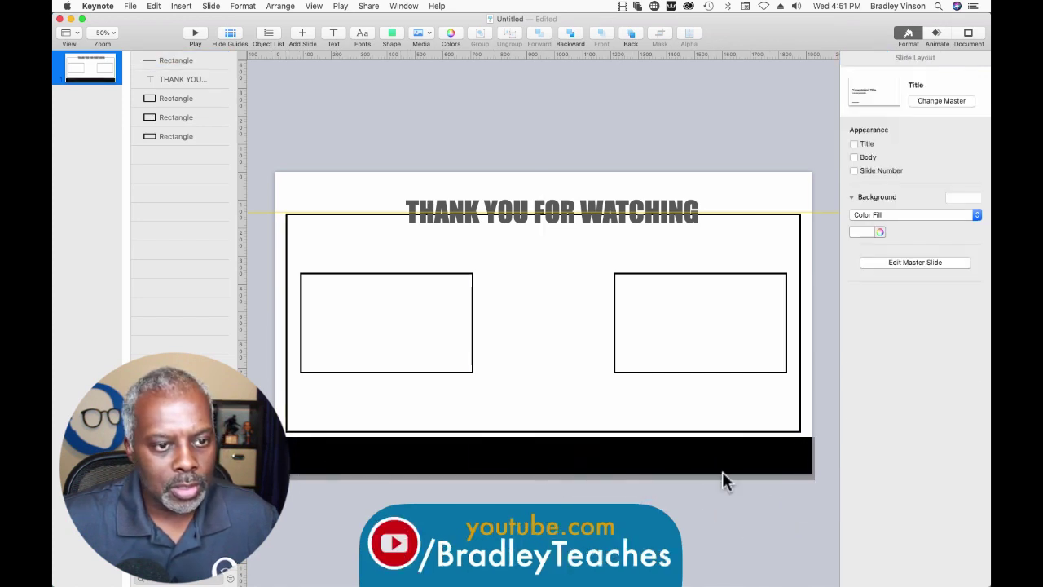
- Duplicate the THANK YOU FOR WATCHING caption onto the bar, layered above it
{"action": "left_click", "coordinate": [546, 216]}
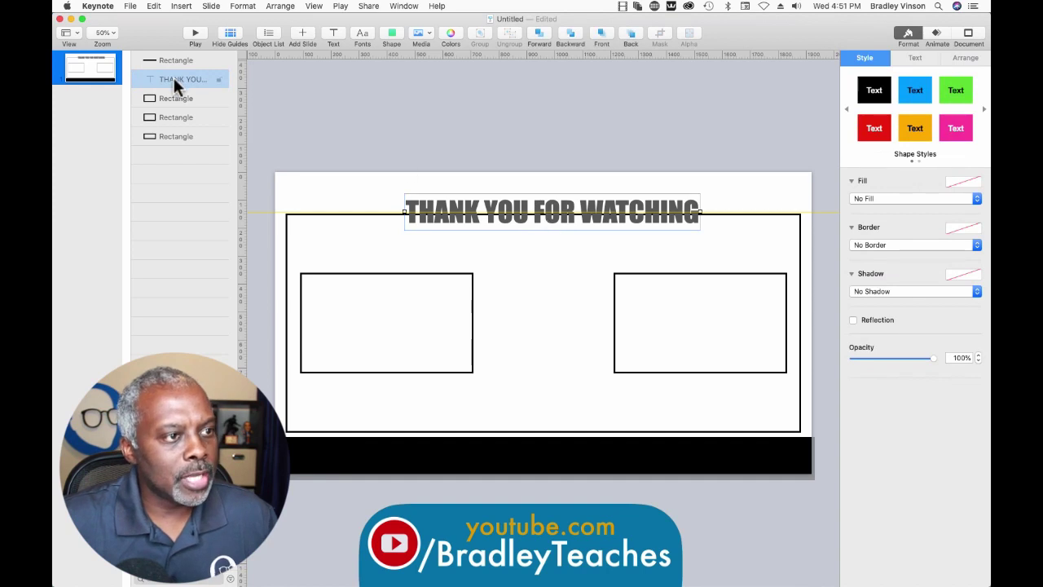
{"action": "mouse_move", "coordinate": [174, 88]}
{"action": "left_mouse_down"}
{"action": "mouse_move", "coordinate": [182, 114]}
{"action": "mouse_move", "coordinate": [179, 100]}
{"action": "left_mouse_up"}
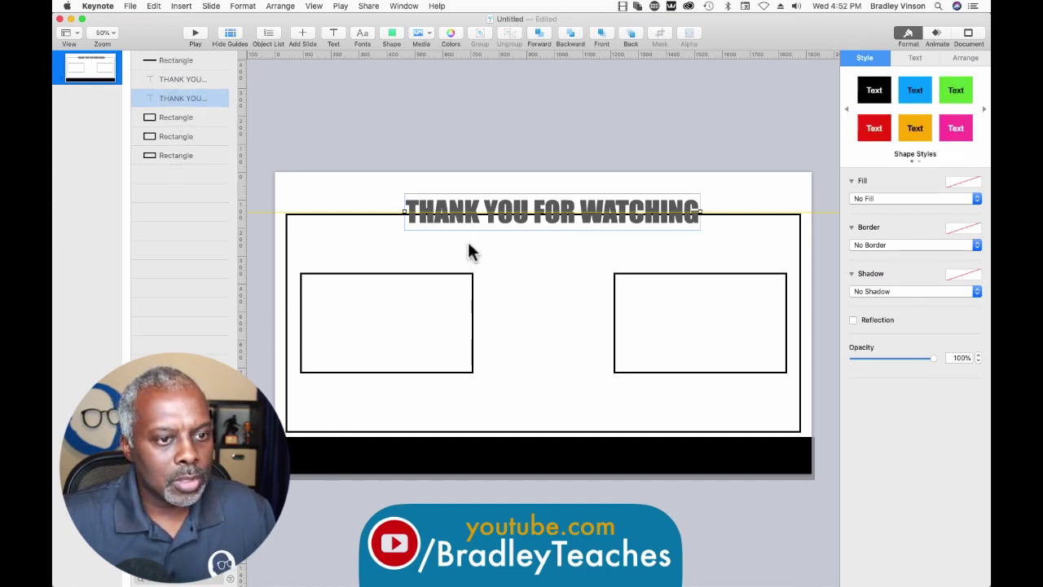
{"action": "left_click_drag", "start_coordinate": [497, 220], "coordinate": [384, 458]}
{"action": "left_click_drag", "start_coordinate": [170, 58], "coordinate": [169, 169]}
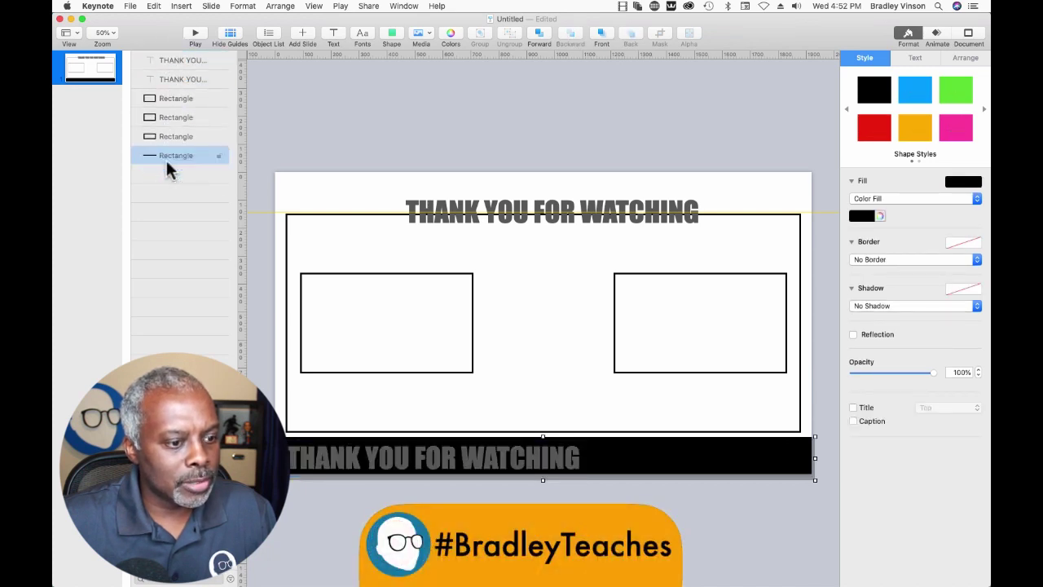
- Replace the bar caption's text with FOLLOW ME ON SOCIAL MEDIA
{"action": "left_click", "coordinate": [341, 454]}
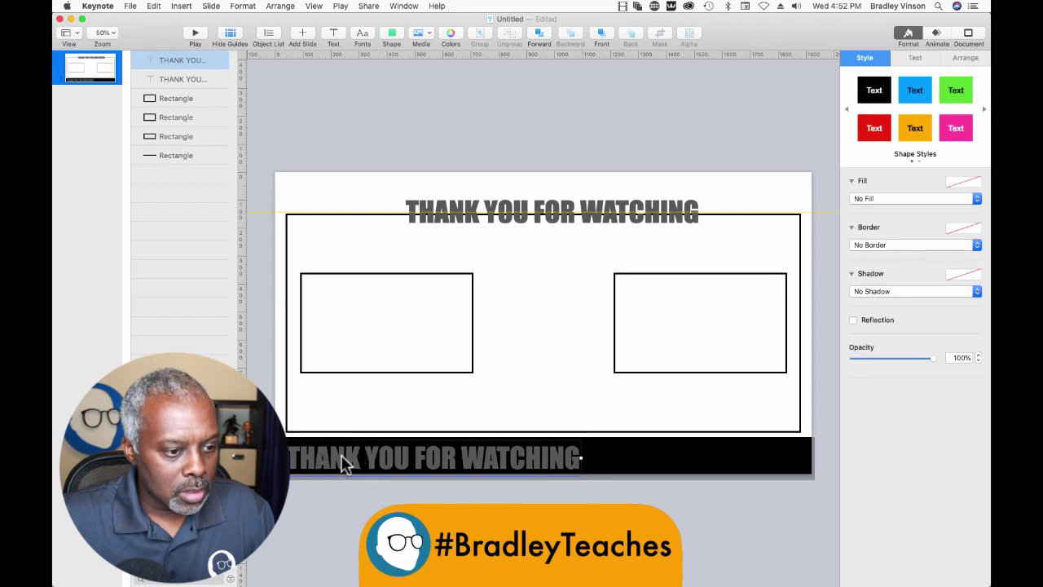
{"action": "double_click", "coordinate": [342, 454]}
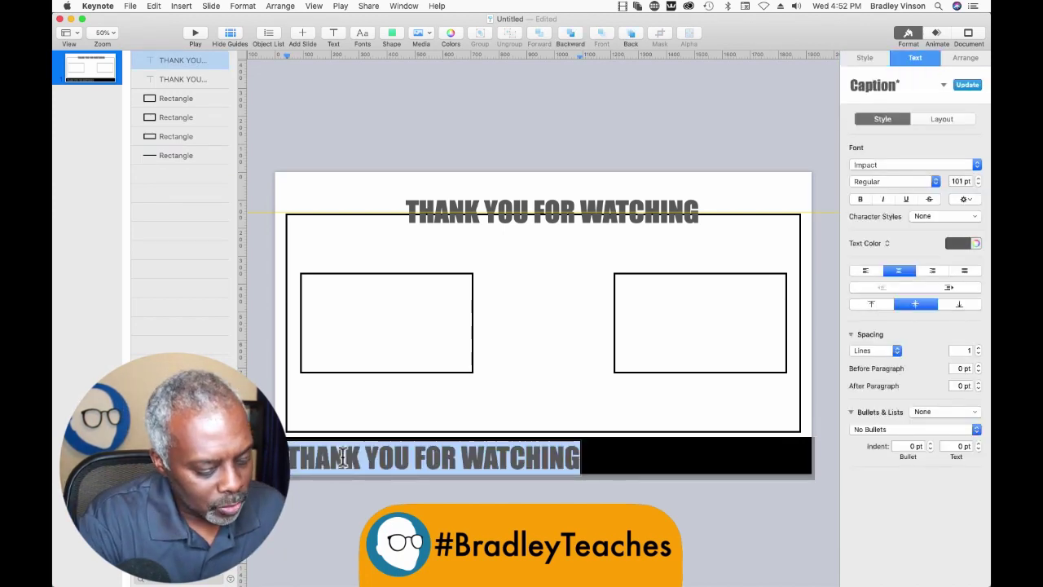
{"action": "type", "text": "FOOL"}
{"action": "key", "text": "BackSpace"}
{"action": "key", "text": "BackSpace"}
{"action": "type", "text": "LLOW MW"}
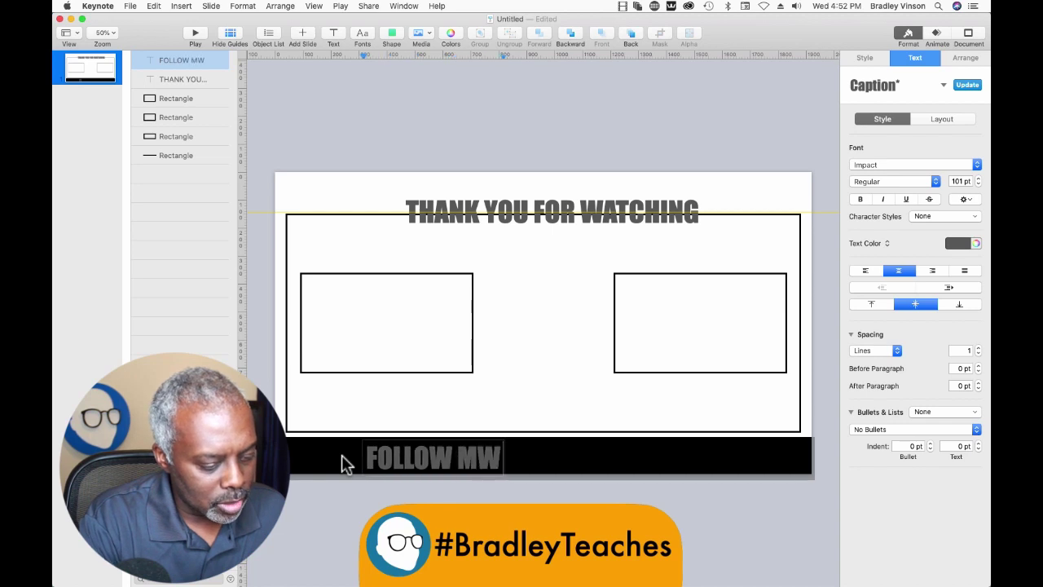
{"action": "key", "text": "BackSpace"}
{"action": "type", "text": "E ON SOCIAL MEDIA"}
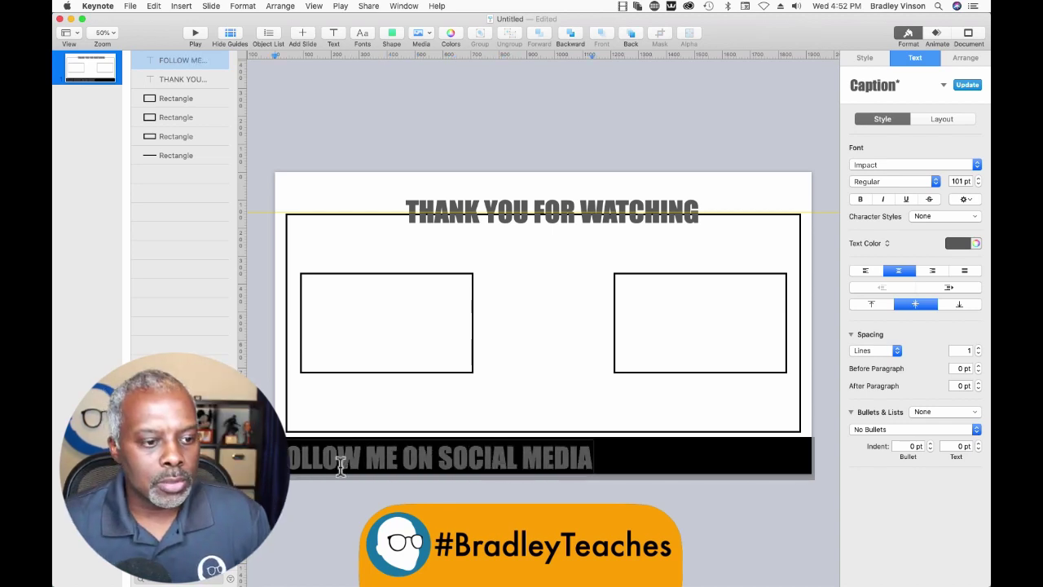
- Reduce the bar text's font size and move it to the bar's left end
{"action": "triple_click", "coordinate": [356, 462]}
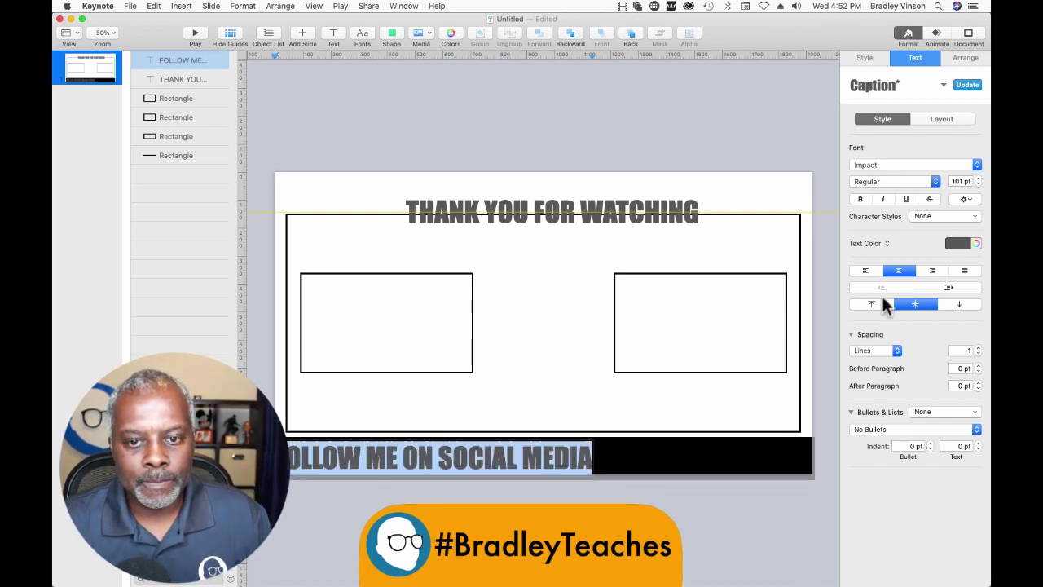
{"action": "left_click", "coordinate": [978, 185]}
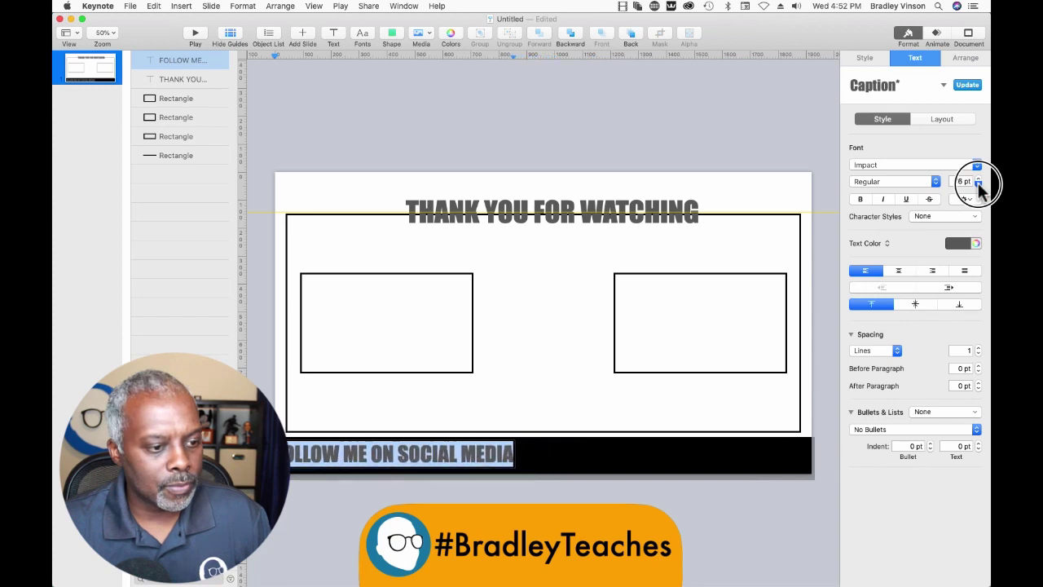
{"action": "left_click", "coordinate": [375, 470]}
{"action": "left_click", "coordinate": [378, 463]}
{"action": "left_click_drag", "start_coordinate": [377, 463], "coordinate": [393, 461]}
{"action": "left_click", "coordinate": [540, 133]}
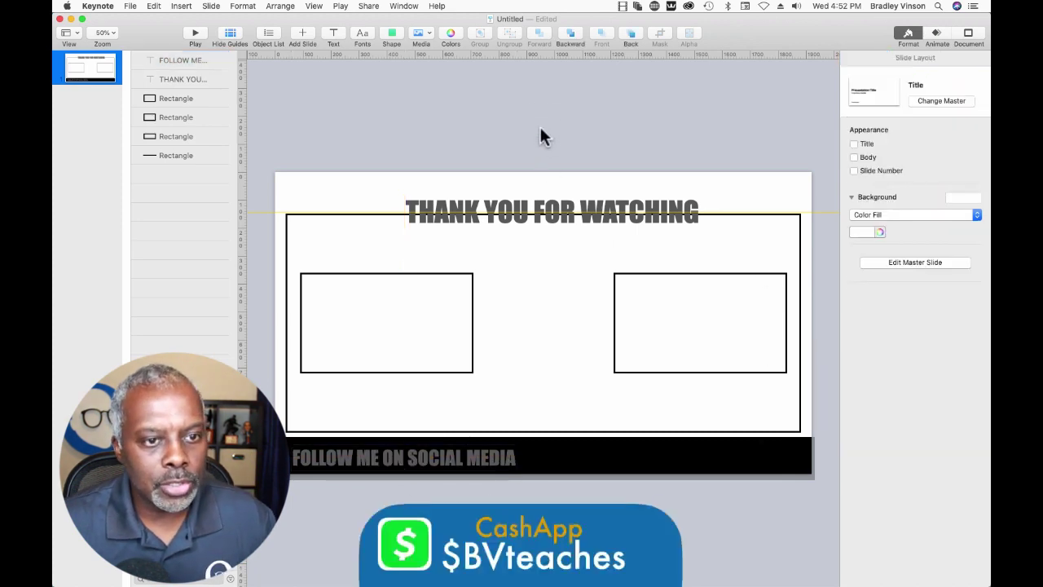
- Fill the slide background with the light grey swatch
{"action": "left_click", "coordinate": [857, 232]}
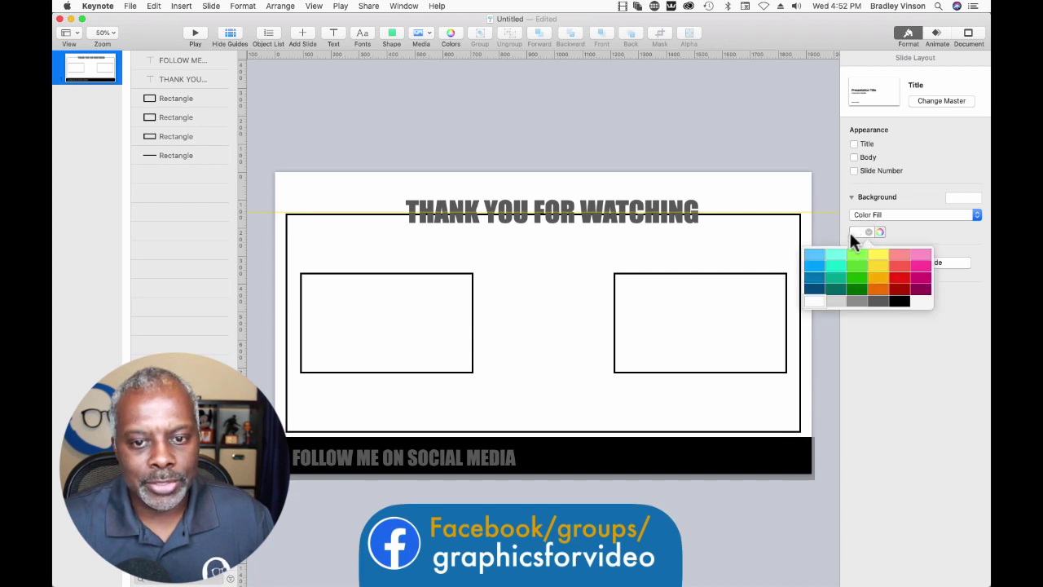
{"action": "left_click", "coordinate": [837, 301]}
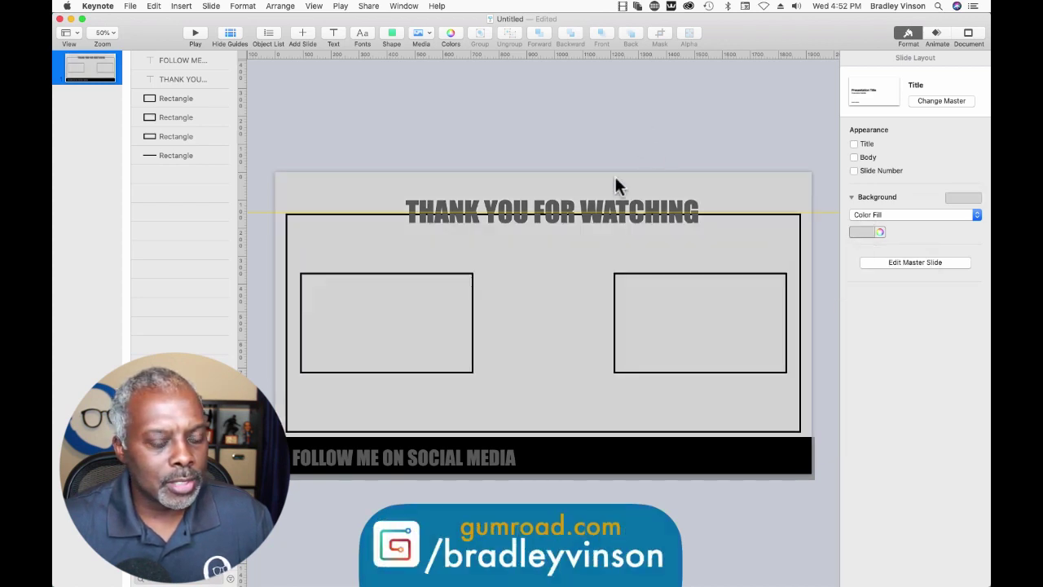
{"action": "left_click", "coordinate": [531, 219]}
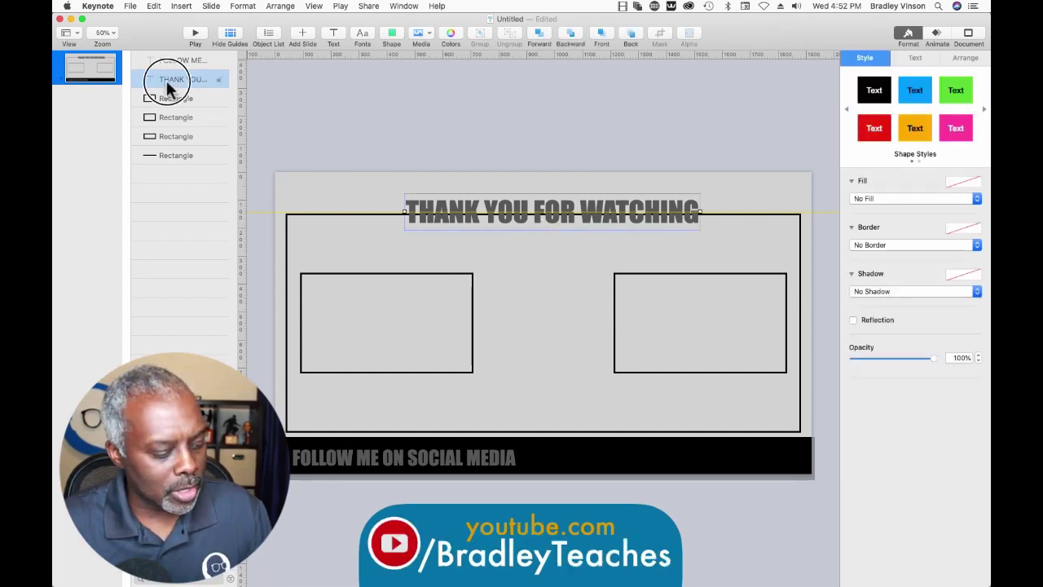
- Copy the title caption as WATCH NEXT under the left box, then duplicate it under the right box
{"action": "left_click_drag", "start_coordinate": [167, 88], "coordinate": [376, 407]}
{"action": "left_click", "coordinate": [378, 406]}
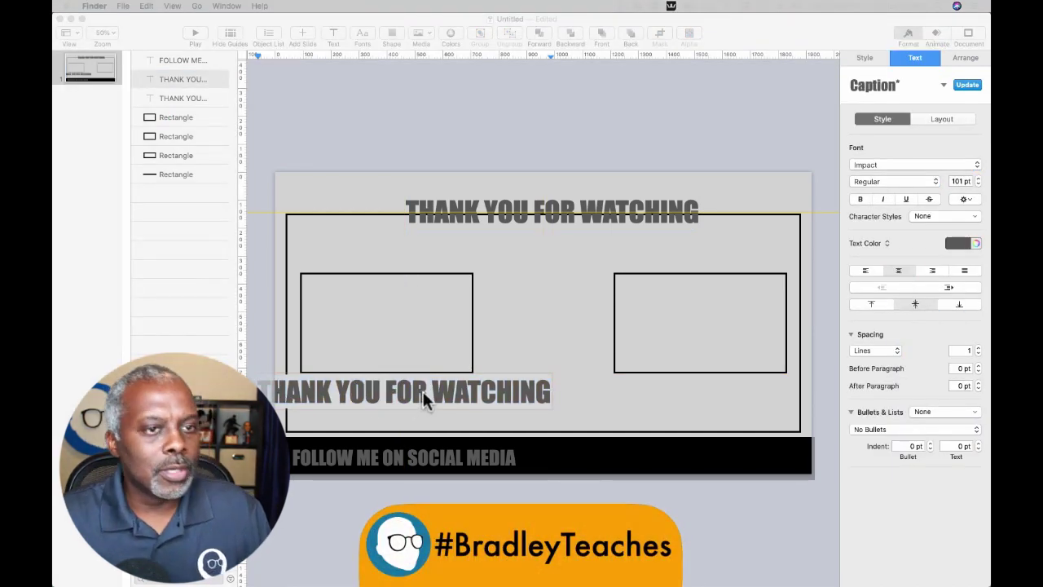
{"action": "left_click", "coordinate": [423, 391]}
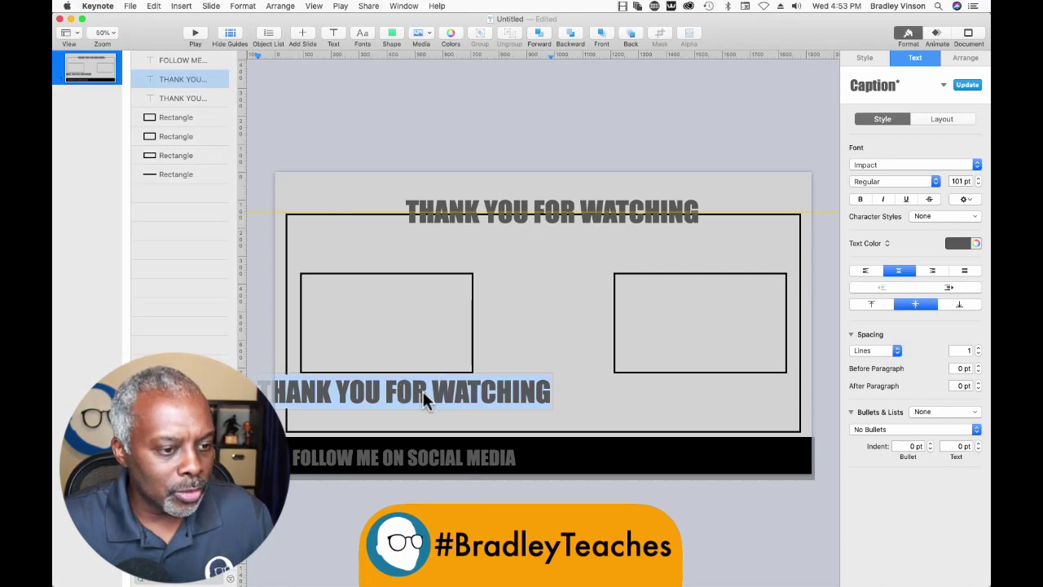
{"action": "type", "text": "WATCH NEXT"}
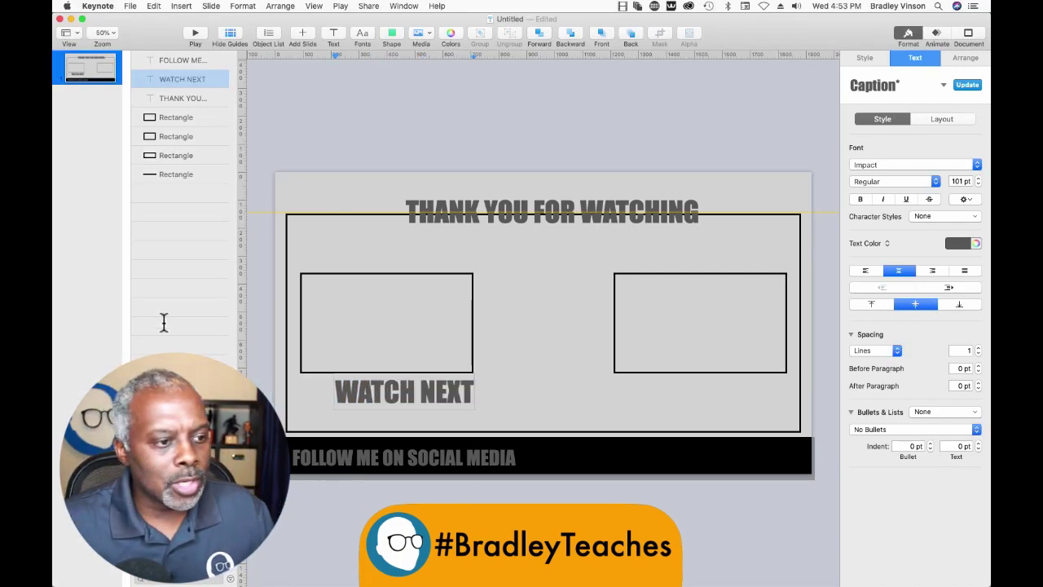
{"action": "left_click", "coordinate": [263, 339]}
{"action": "left_click_drag", "start_coordinate": [426, 389], "coordinate": [406, 397]}
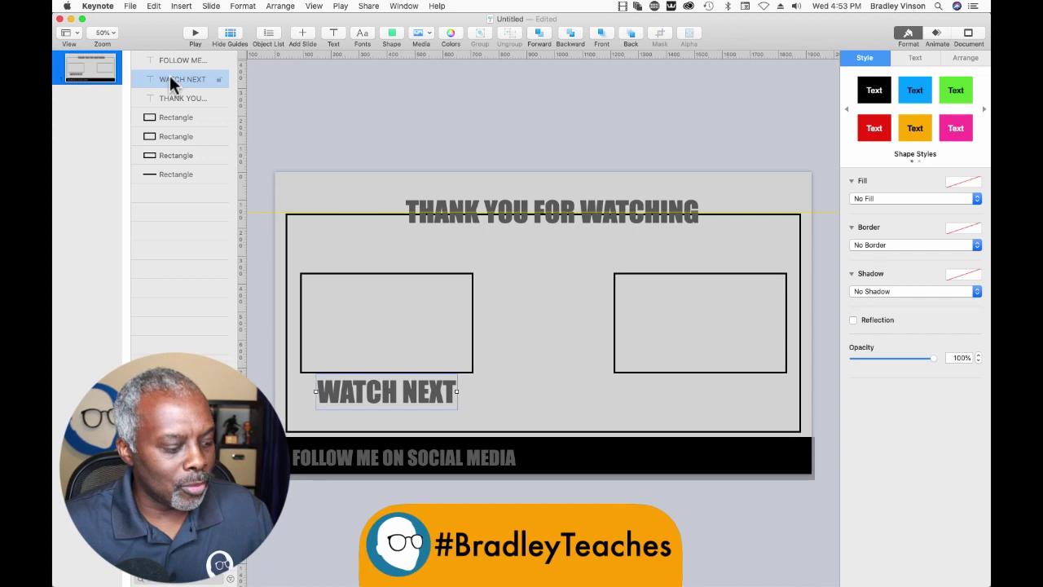
{"action": "left_click_drag", "start_coordinate": [171, 81], "coordinate": [691, 425]}
- Rename the right label MOST WATCHED and set it in Acumin Pro at 72 pt
{"action": "triple_click", "coordinate": [693, 398]}
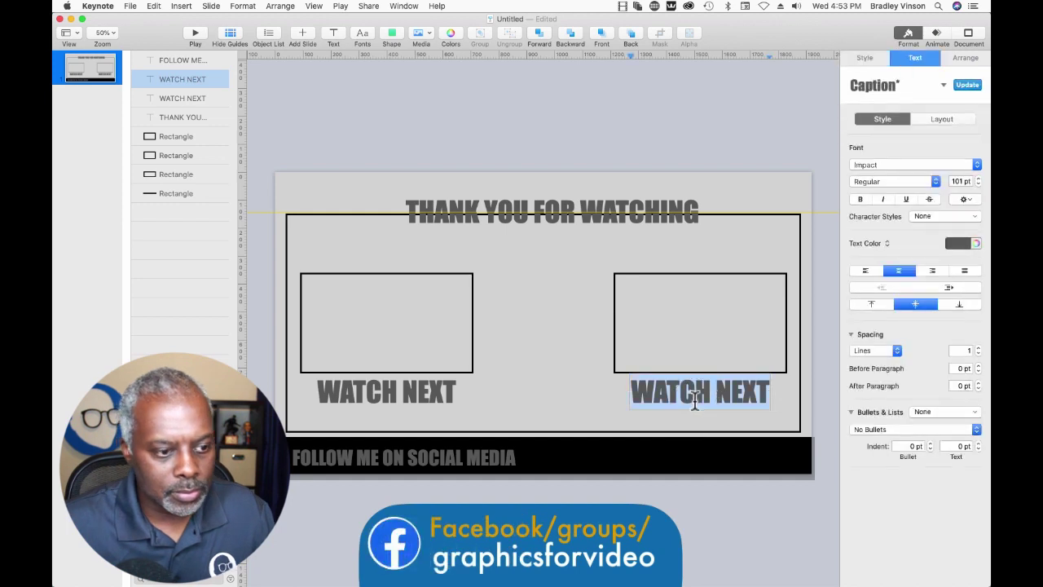
{"action": "type", "text": "MOST WATCHED"}
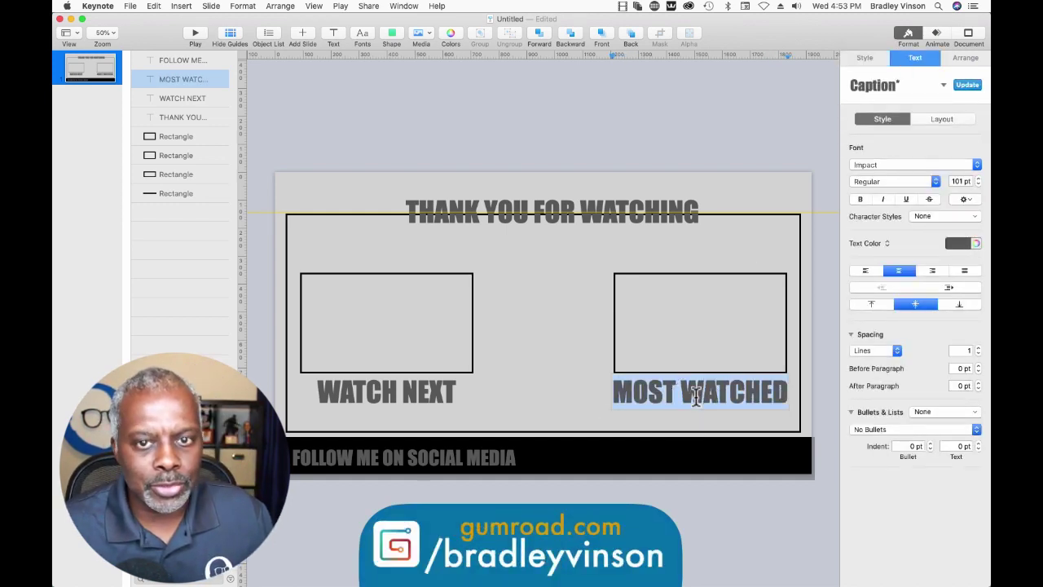
{"action": "left_click", "coordinate": [865, 166]}
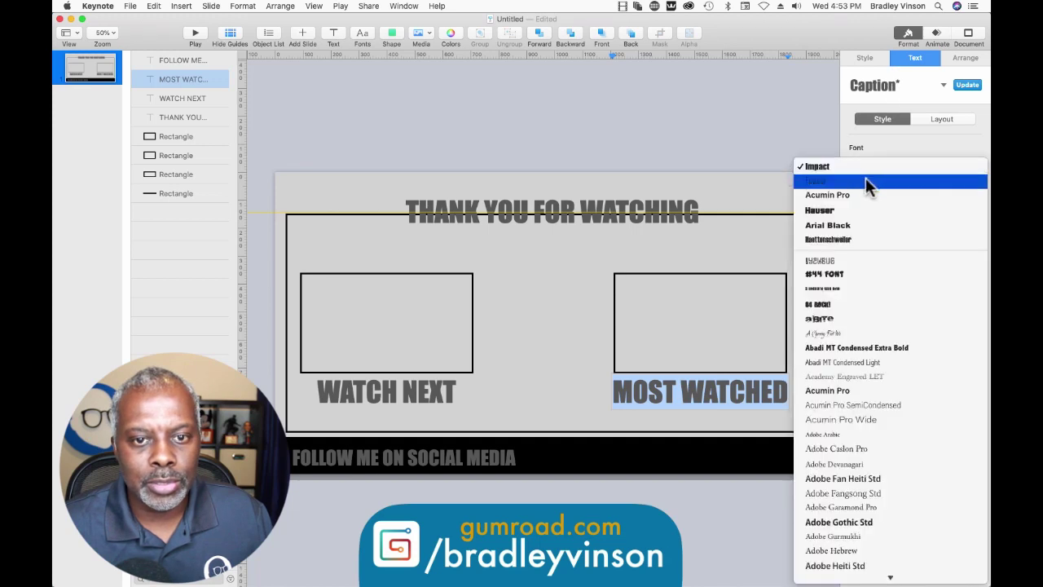
{"action": "left_click", "coordinate": [866, 180]}
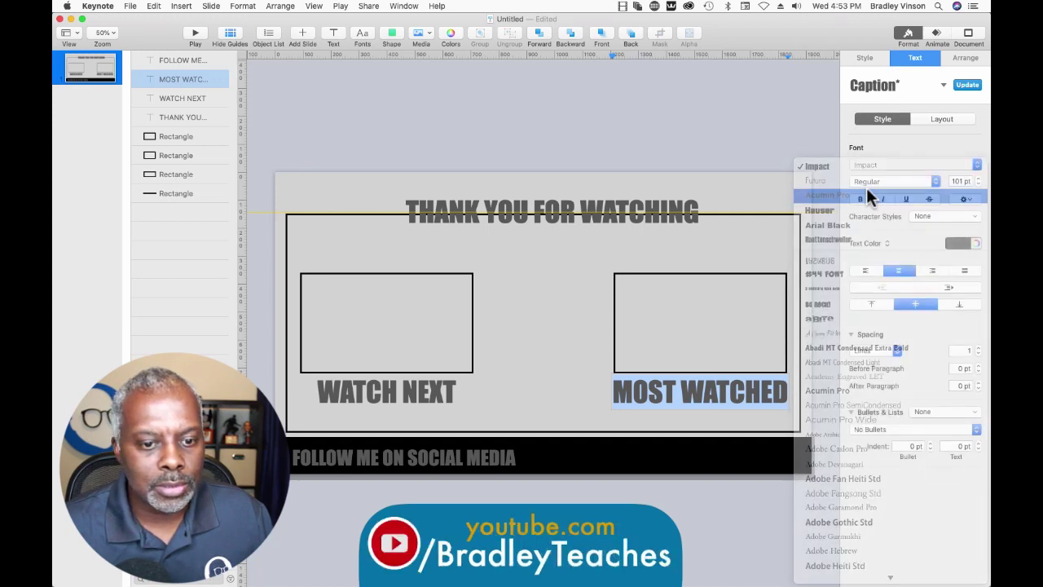
{"action": "left_click", "coordinate": [979, 186]}
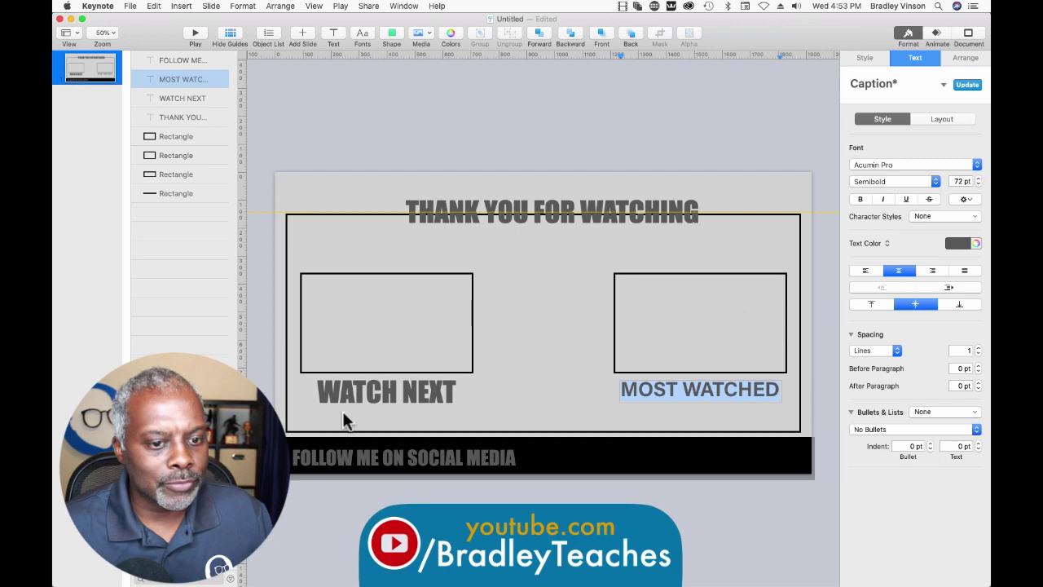
- Set the WATCH NEXT label in Acumin Pro at 72 pt
{"action": "triple_click", "coordinate": [356, 393]}
{"action": "left_click", "coordinate": [890, 164]}
{"action": "left_click", "coordinate": [889, 151]}
{"action": "left_click", "coordinate": [977, 183]}
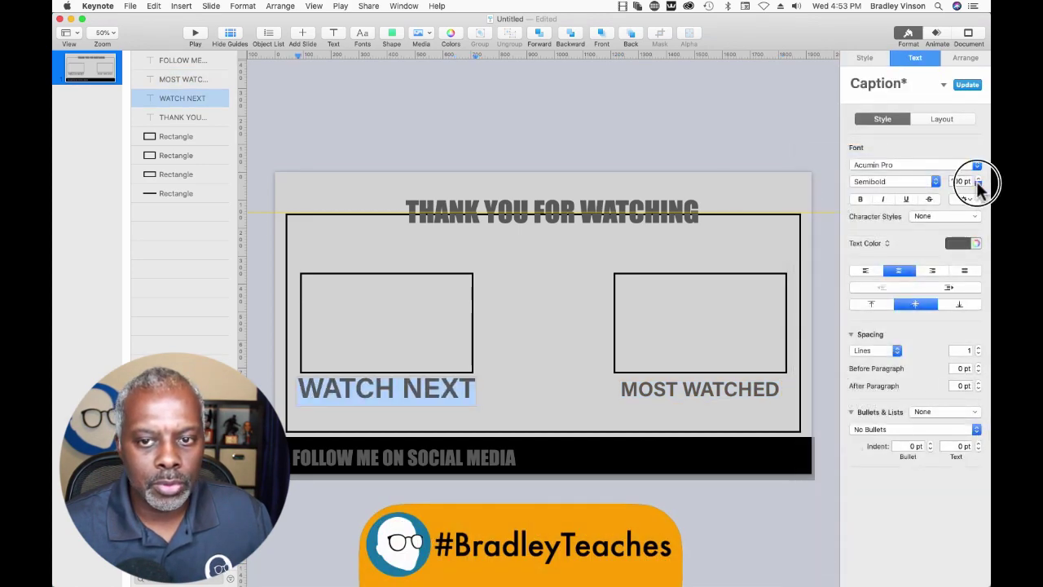
{"action": "left_click", "coordinate": [316, 138]}
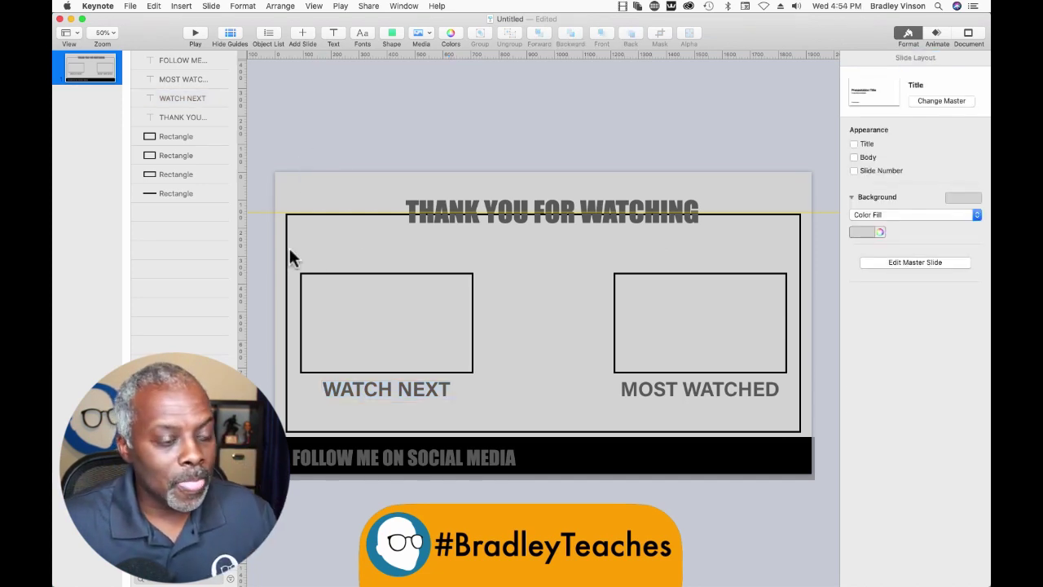
- Delete the left placeholder, the large outline frame and the outline box above MOST WATCHED
{"action": "left_click", "coordinate": [336, 275]}
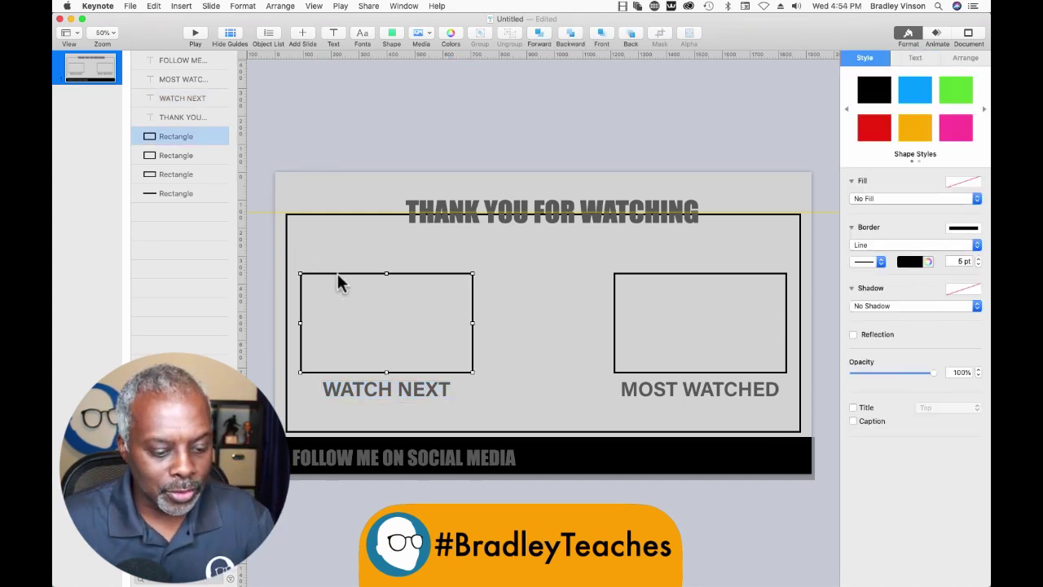
{"action": "key", "text": "BackSpace"}
{"action": "left_click", "coordinate": [322, 219]}
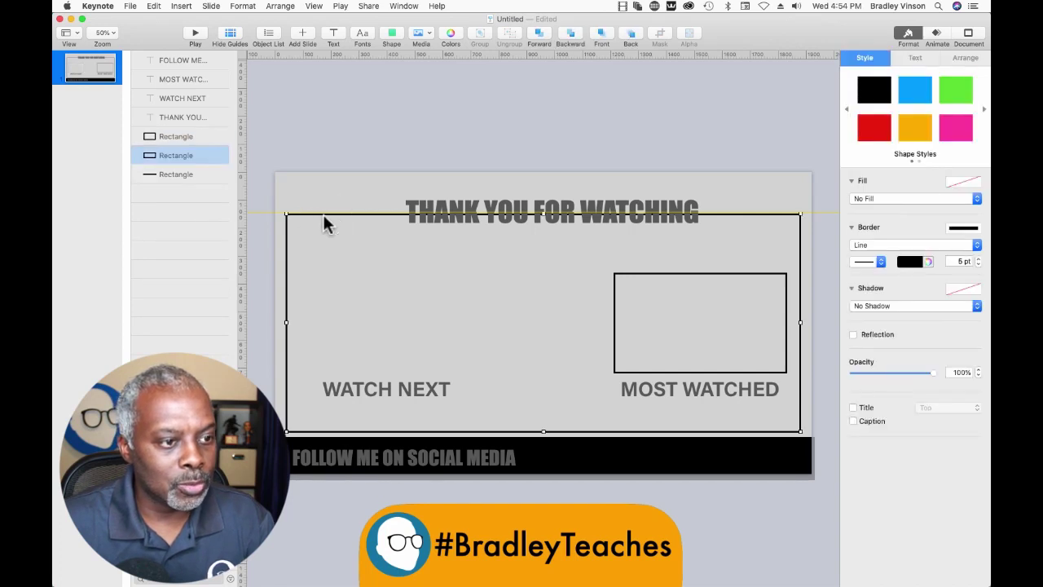
{"action": "key", "text": "BackSpace"}
{"action": "left_click", "coordinate": [614, 308]}
{"action": "key", "text": "BackSpace"}
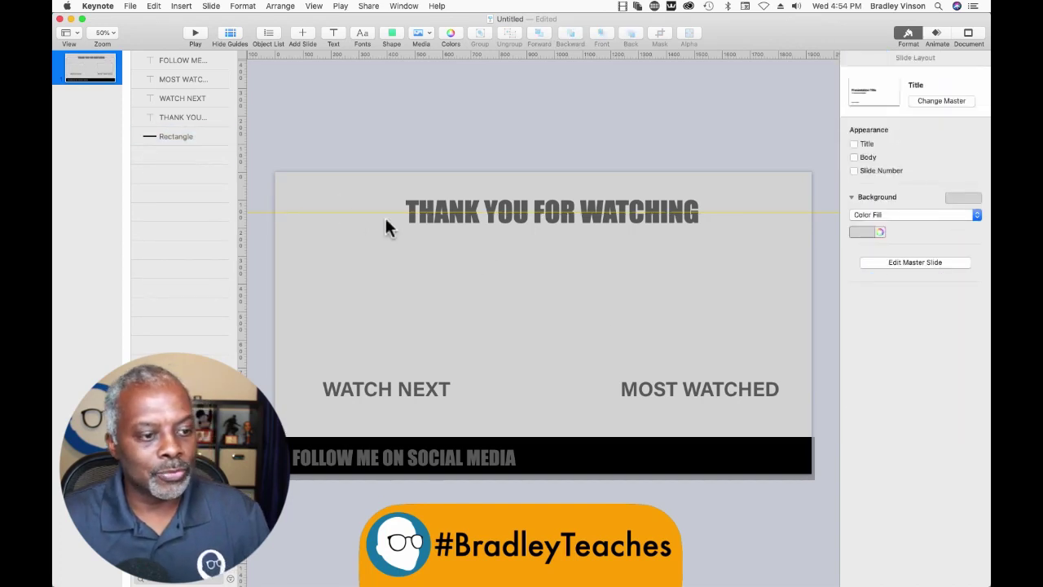
- Turn the black bottom bar orange with the orange shape style
{"action": "left_click", "coordinate": [570, 461]}
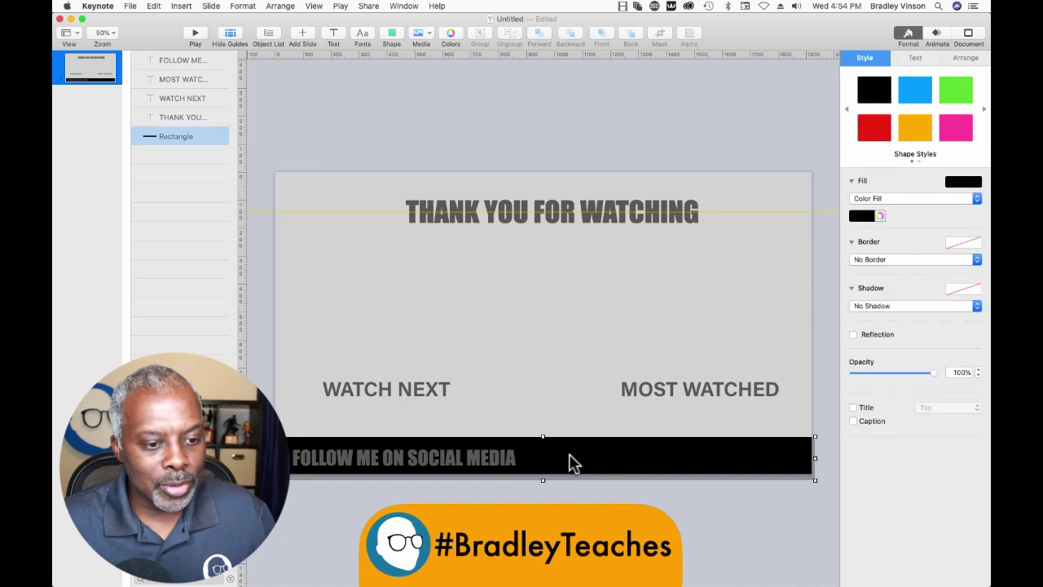
{"action": "left_click", "coordinate": [916, 129]}
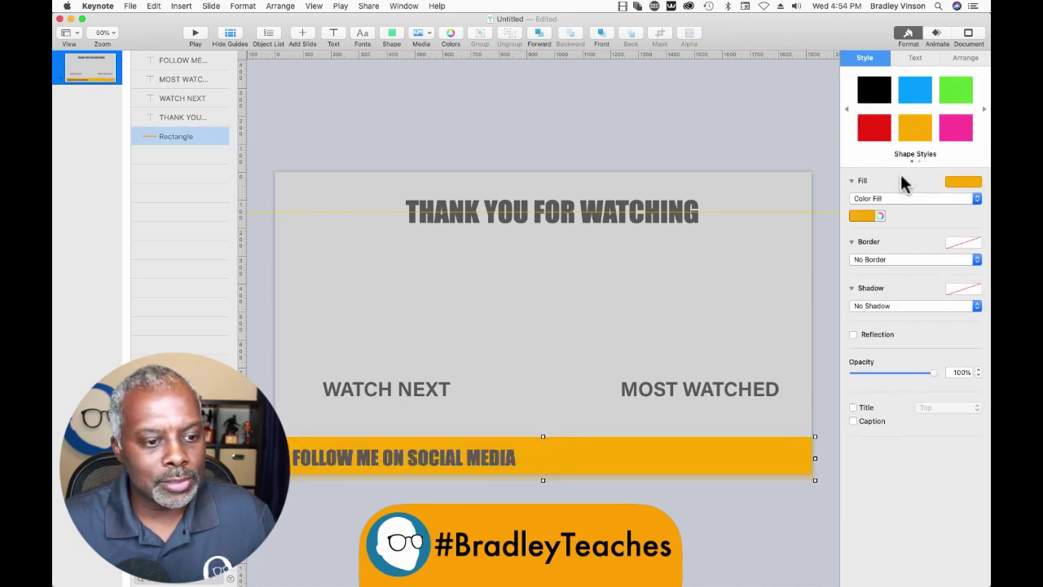
{"action": "left_click", "coordinate": [571, 326]}
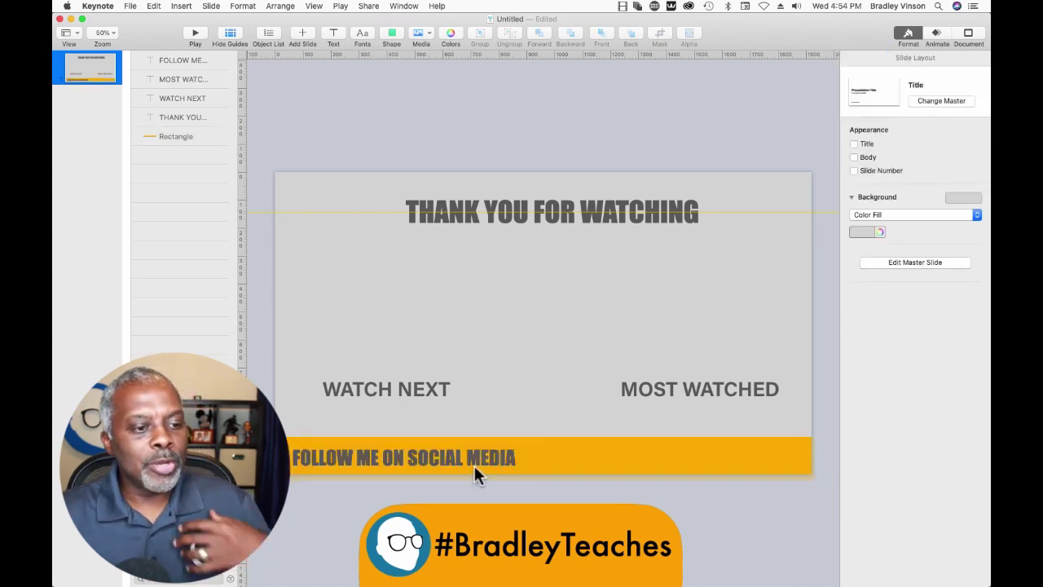
- Set the FOLLOW ME ON SOCIAL MEDIA caption's text colour to black
{"action": "left_click", "coordinate": [474, 463]}
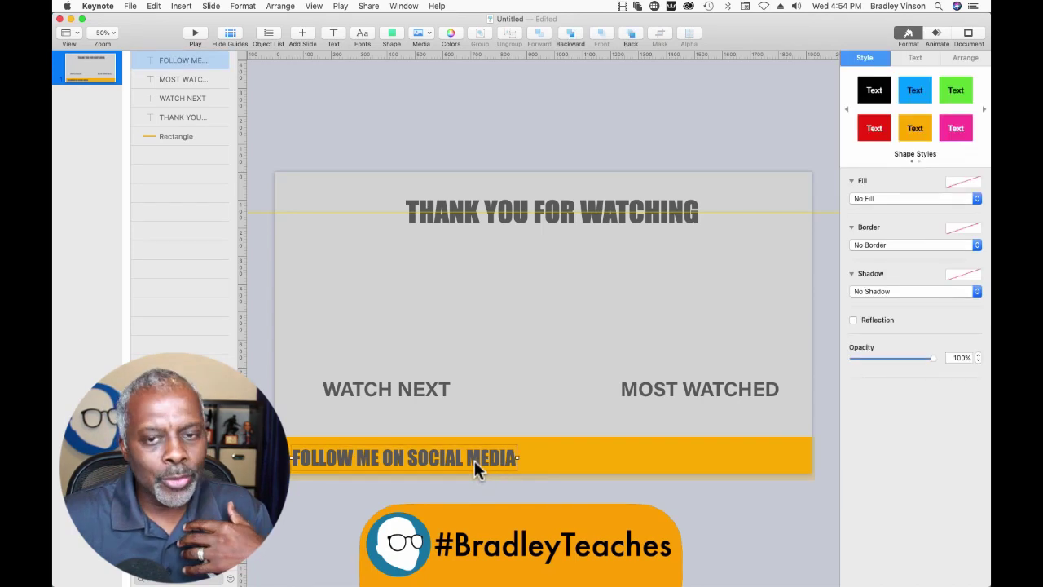
{"action": "left_click", "coordinate": [916, 58]}
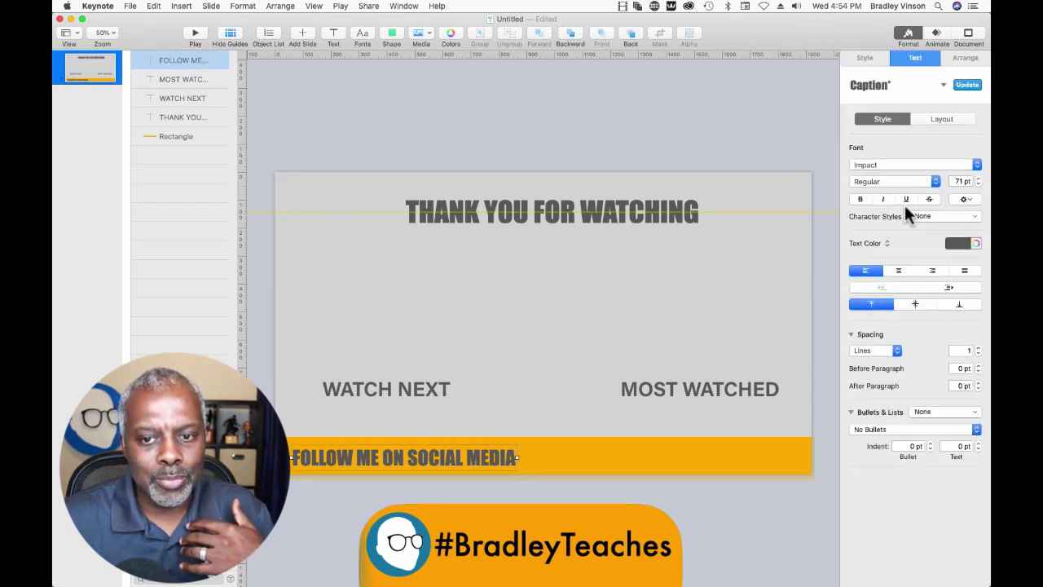
{"action": "left_click", "coordinate": [956, 244]}
{"action": "left_click", "coordinate": [947, 314]}
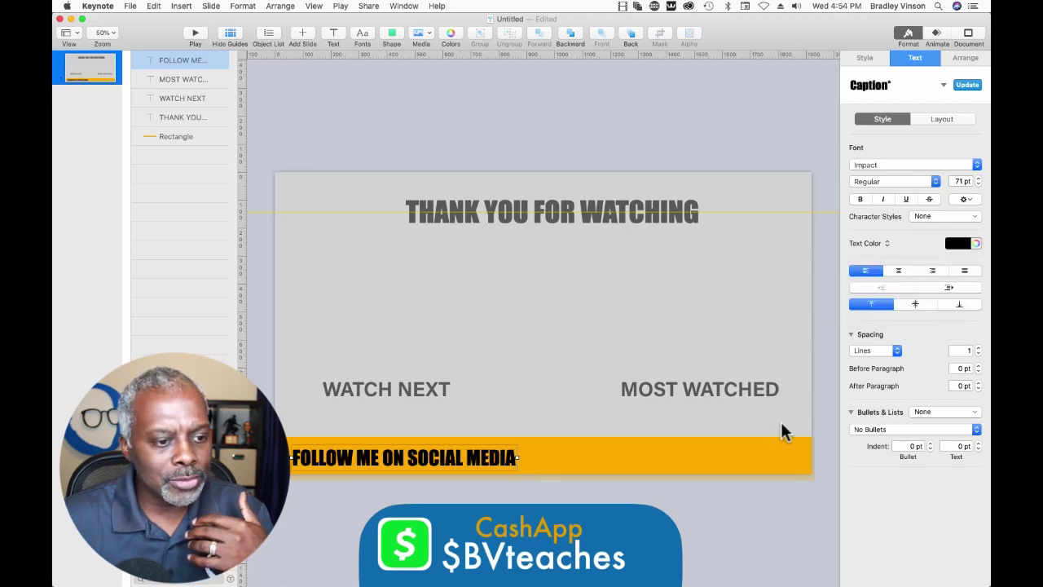
{"action": "key", "text": "Escape"}
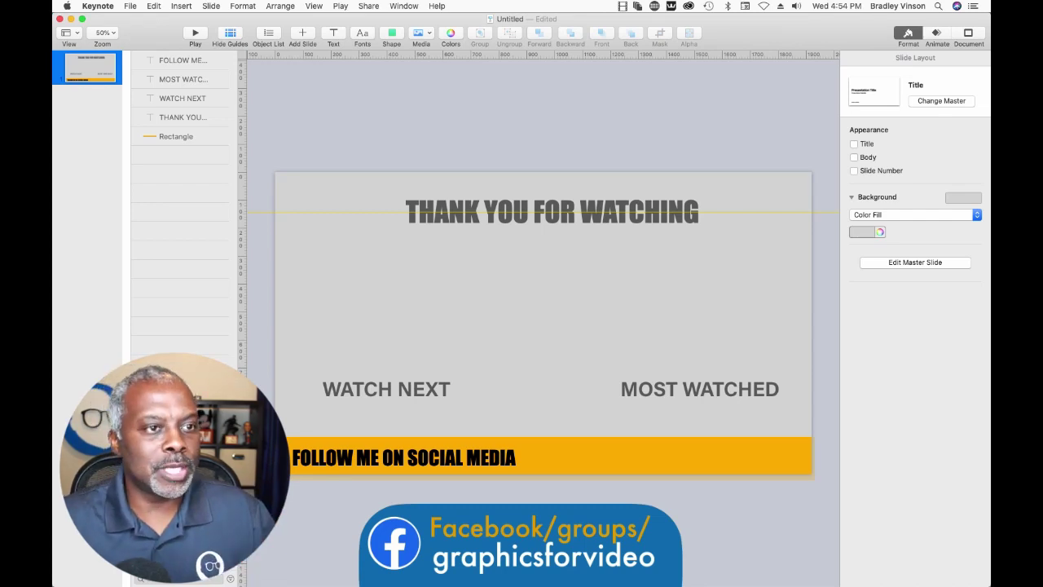
- Insert a right triangle at the slide's left edge, layered behind the text and orange bar
{"action": "left_click", "coordinate": [392, 36]}
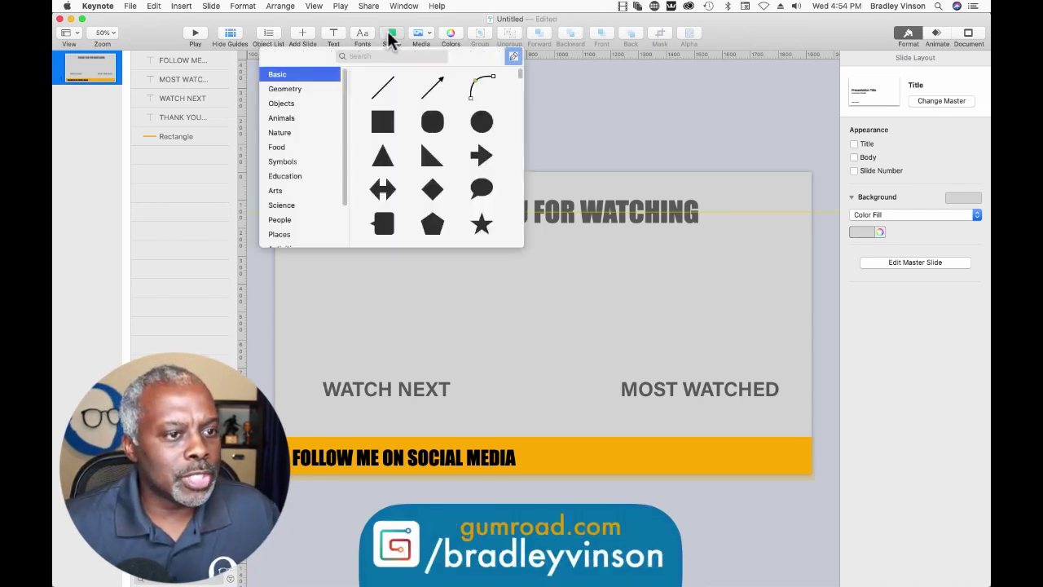
{"action": "left_click", "coordinate": [432, 155]}
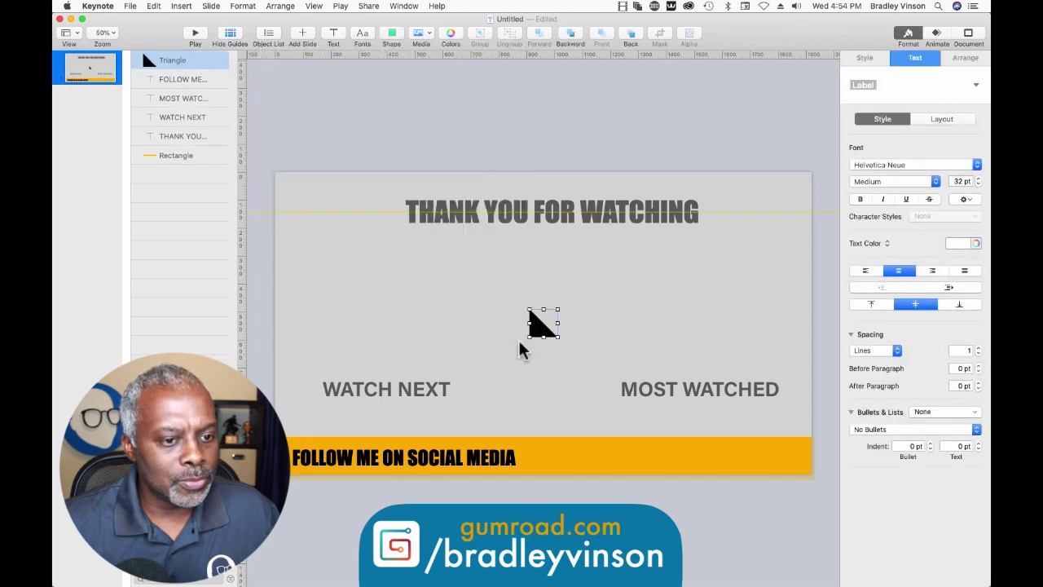
{"action": "left_click_drag", "start_coordinate": [544, 322], "coordinate": [310, 364]}
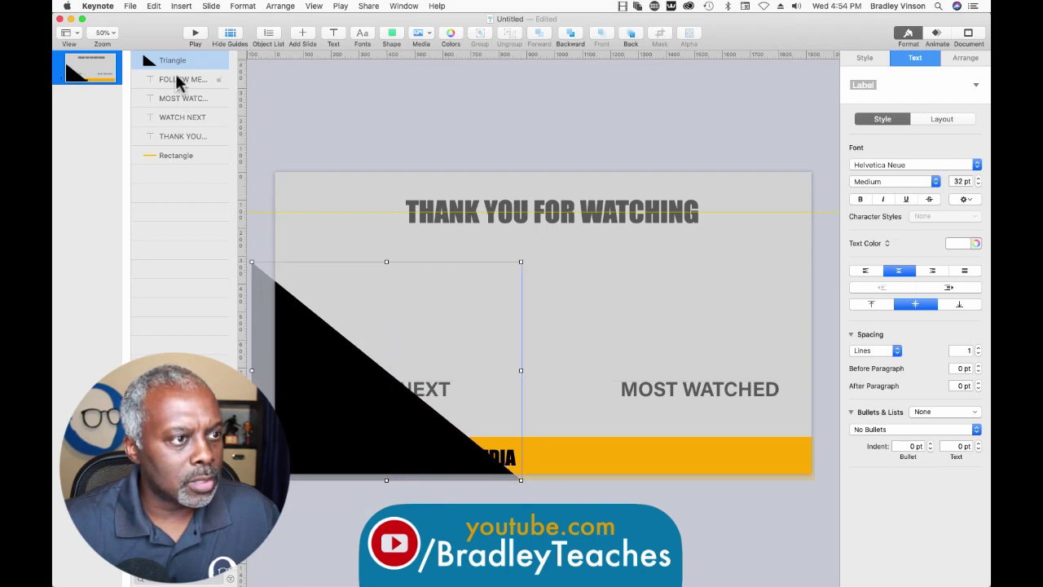
{"action": "left_click_drag", "start_coordinate": [180, 65], "coordinate": [169, 160]}
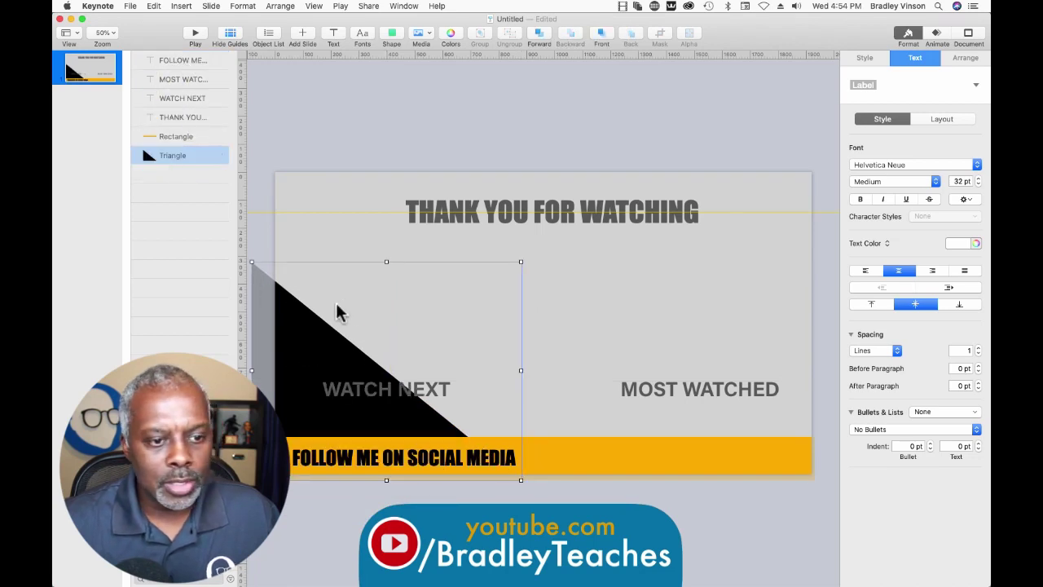
- Style the triangle blue, then change its fill to a darker blue
{"action": "left_click", "coordinate": [864, 58]}
{"action": "left_click", "coordinate": [902, 98]}
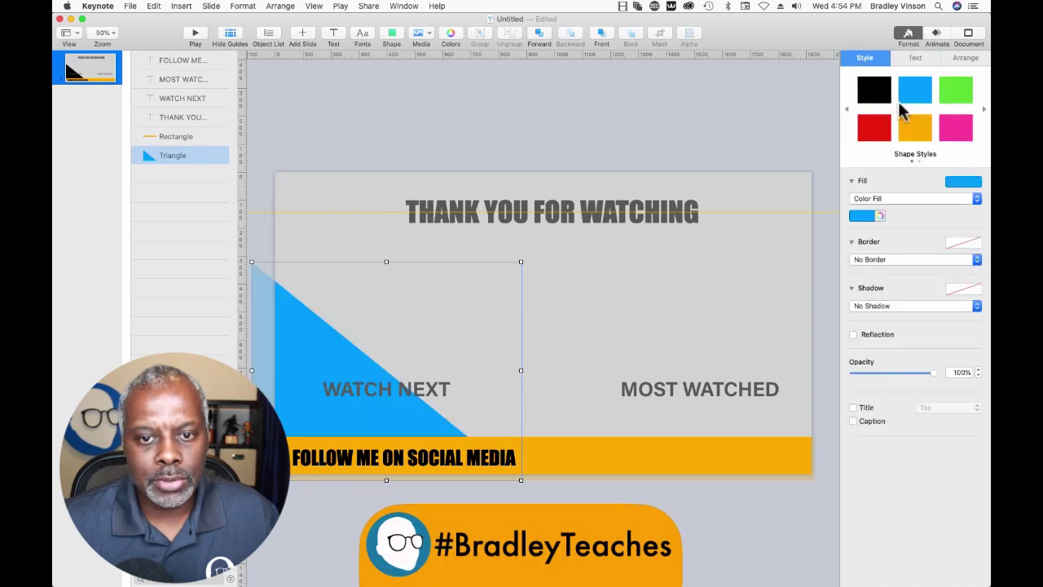
{"action": "left_click", "coordinate": [862, 216]}
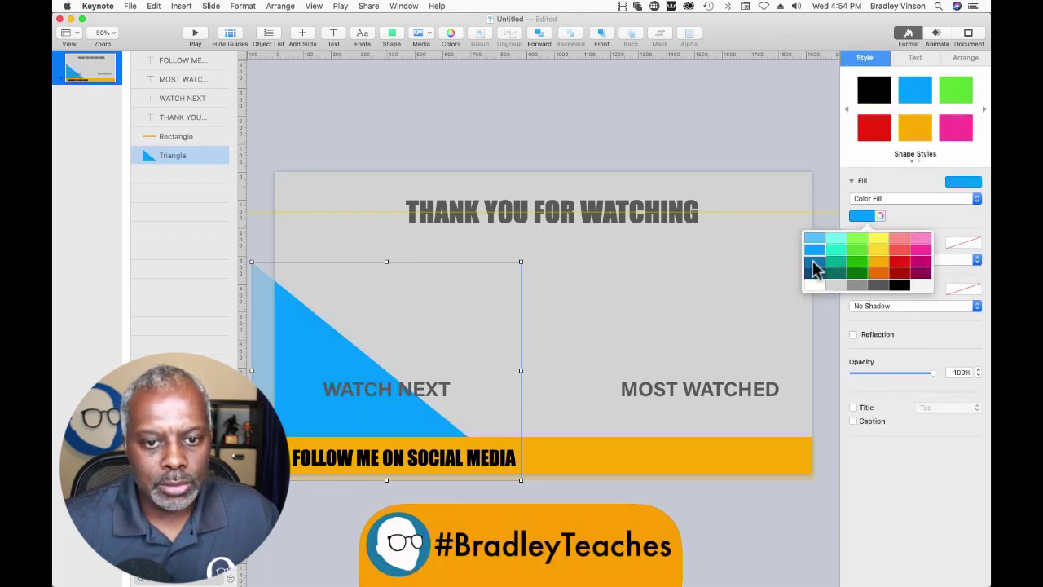
{"action": "left_click", "coordinate": [814, 269]}
{"action": "left_click", "coordinate": [896, 309]}
- Give the triangle a drop shadow with 40 pt blur, 22 pt offset at 19.6°
{"action": "left_click", "coordinate": [894, 313]}
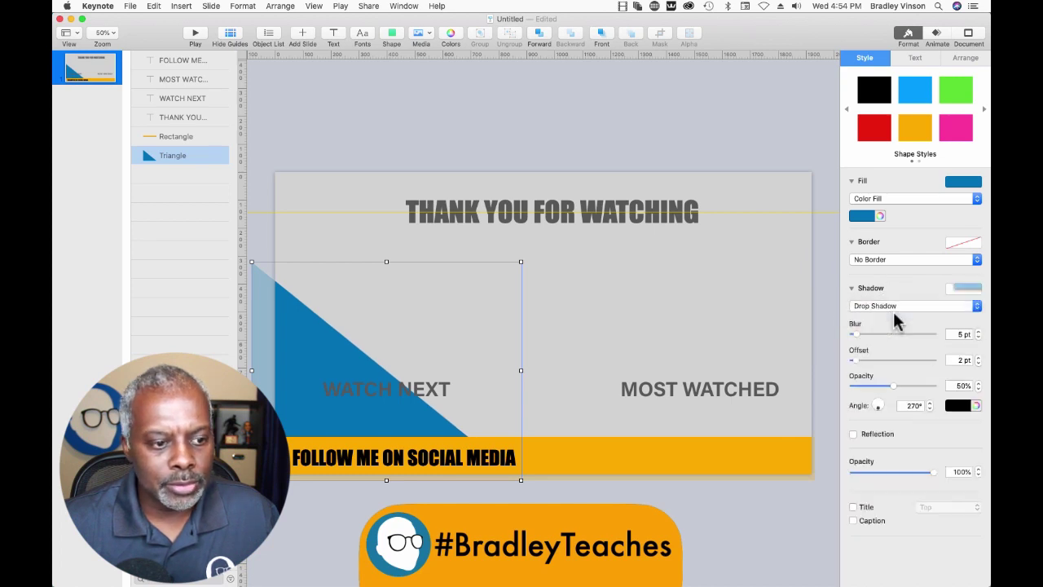
{"action": "left_click_drag", "start_coordinate": [854, 361], "coordinate": [887, 410]}
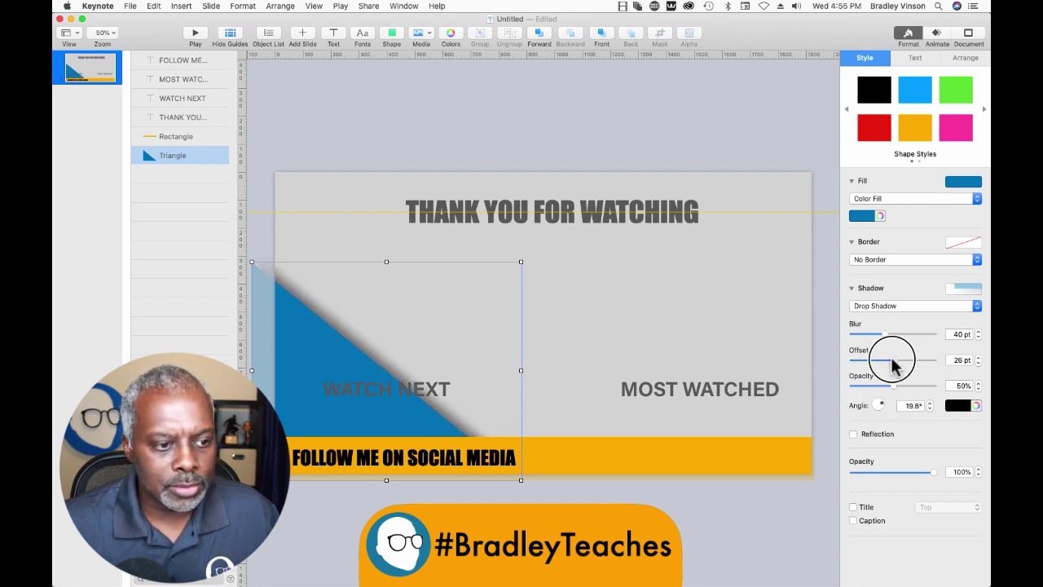
{"action": "left_click_drag", "start_coordinate": [892, 366], "coordinate": [889, 367]}
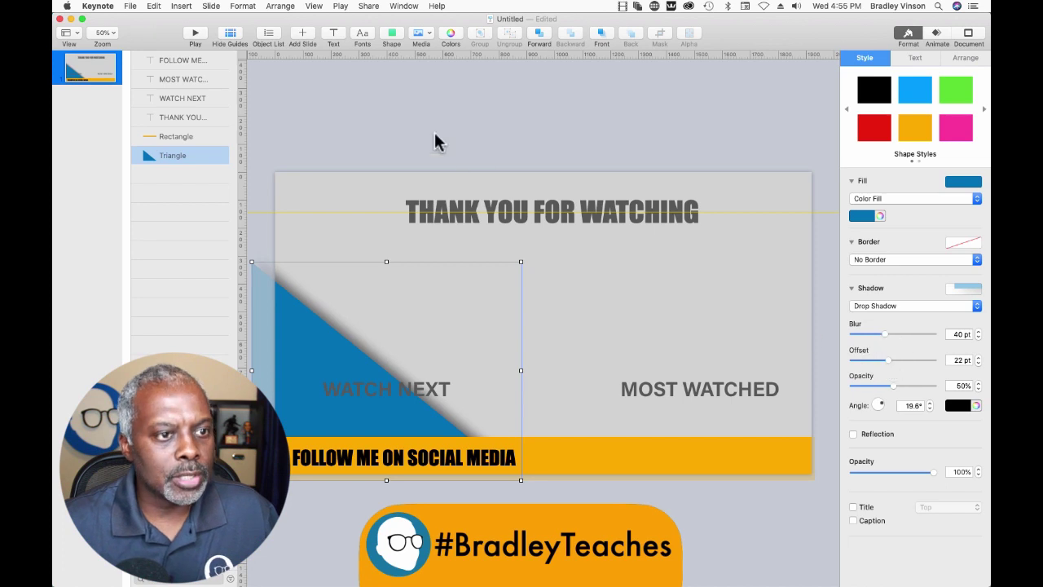
{"action": "left_click", "coordinate": [404, 123]}
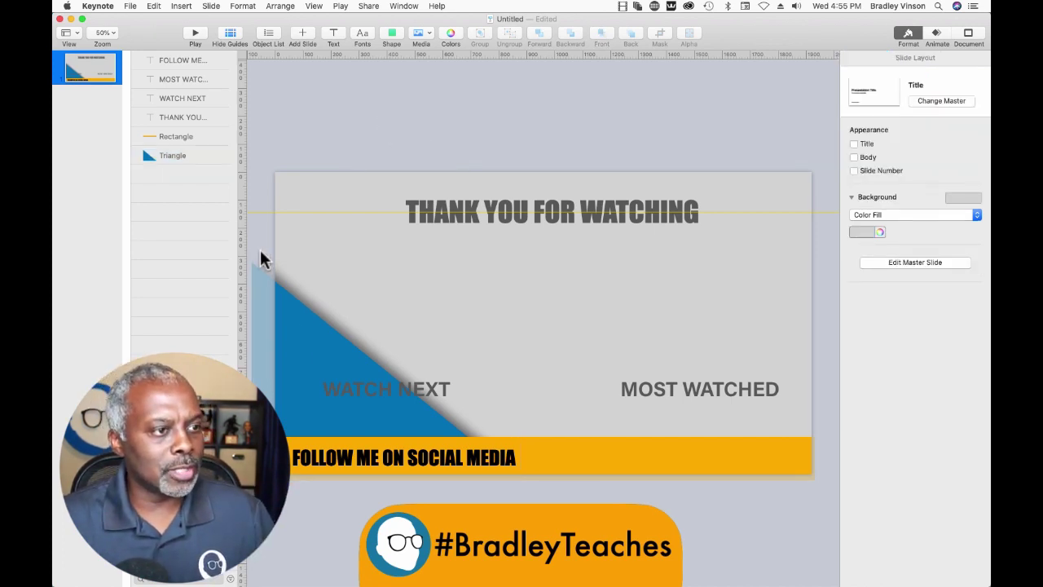
- Duplicate the blue triangle, then move, enlarge and send one copy to the back
{"action": "left_click", "coordinate": [176, 158]}
{"action": "left_click_drag", "start_coordinate": [176, 159], "coordinate": [163, 209]}
{"action": "left_click_drag", "start_coordinate": [310, 386], "coordinate": [319, 321]}
{"action": "left_click_drag", "start_coordinate": [528, 412], "coordinate": [644, 559]}
{"action": "left_click_drag", "start_coordinate": [181, 176], "coordinate": [167, 200]}
- Move another triangle copy upward, enlarge it and place it behind the others
{"action": "left_click", "coordinate": [164, 163]}
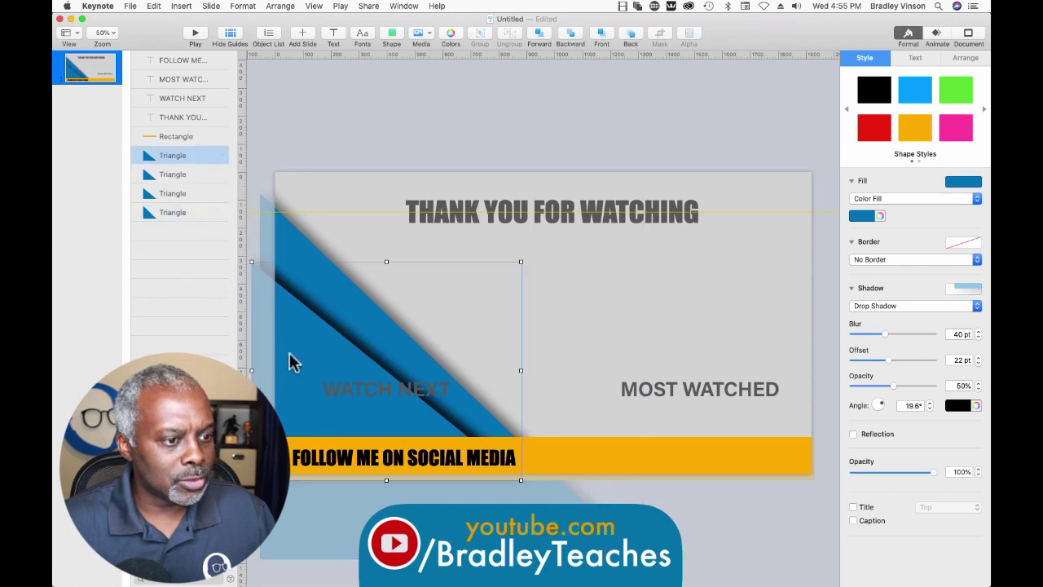
{"action": "left_click_drag", "start_coordinate": [297, 353], "coordinate": [314, 253]}
{"action": "left_click_drag", "start_coordinate": [530, 374], "coordinate": [690, 562]}
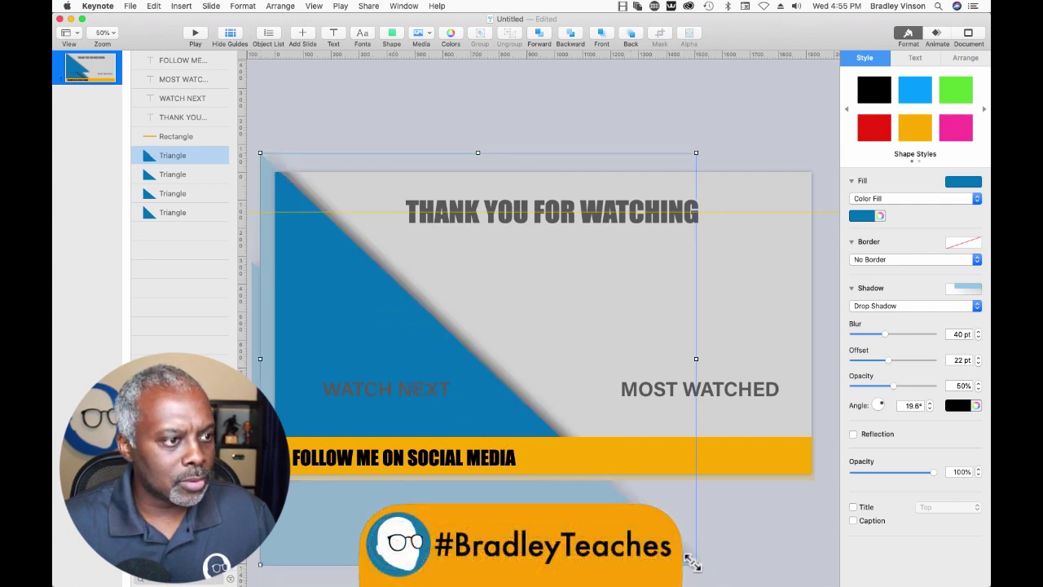
{"action": "left_click_drag", "start_coordinate": [168, 161], "coordinate": [178, 236]}
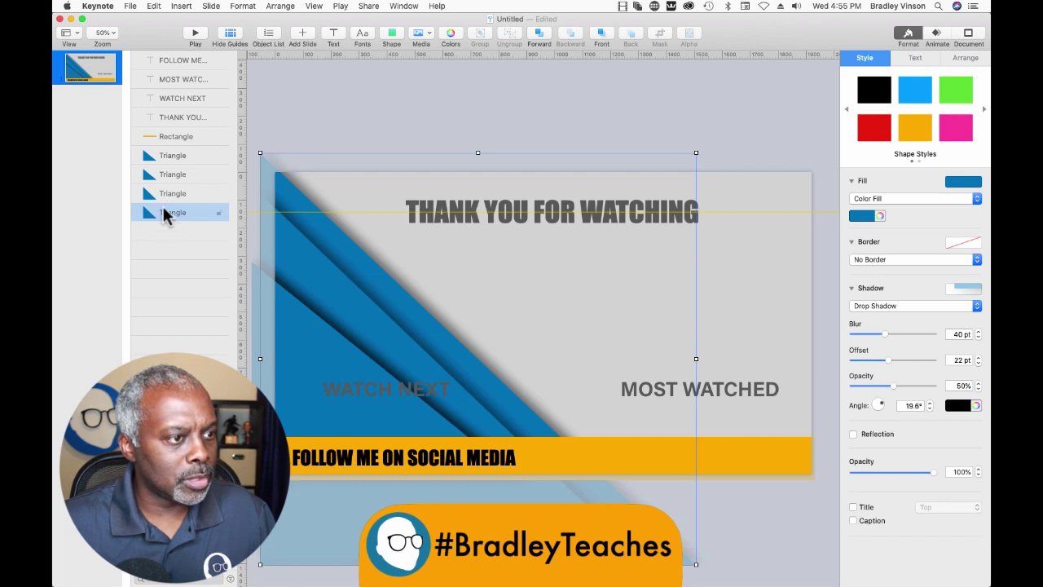
- Enlarge a third copy into the biggest triangle at the back, and reposition WATCH NEXT over the triangles
{"action": "left_click", "coordinate": [175, 160]}
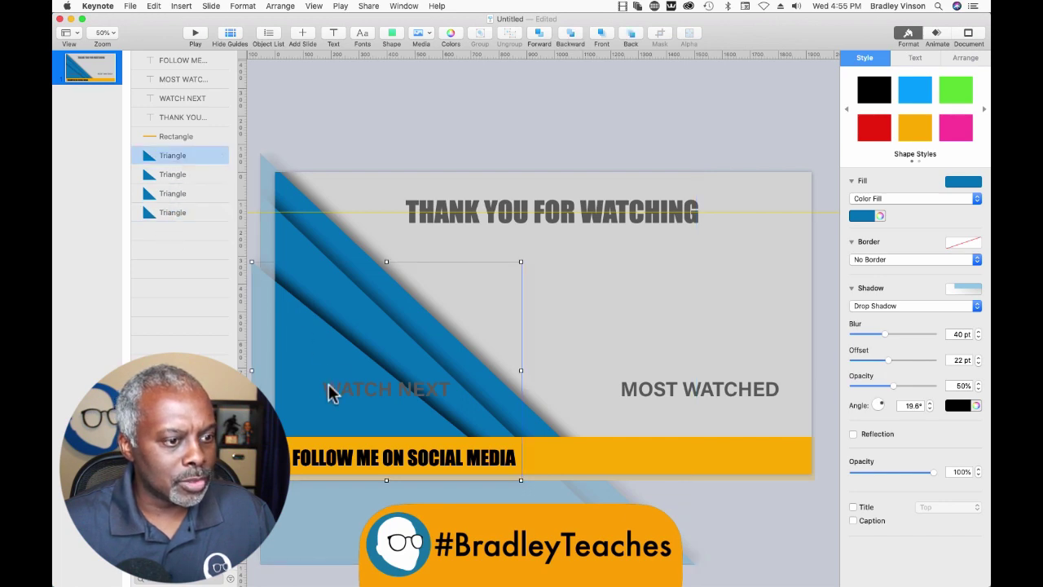
{"action": "left_click_drag", "start_coordinate": [331, 392], "coordinate": [383, 300]}
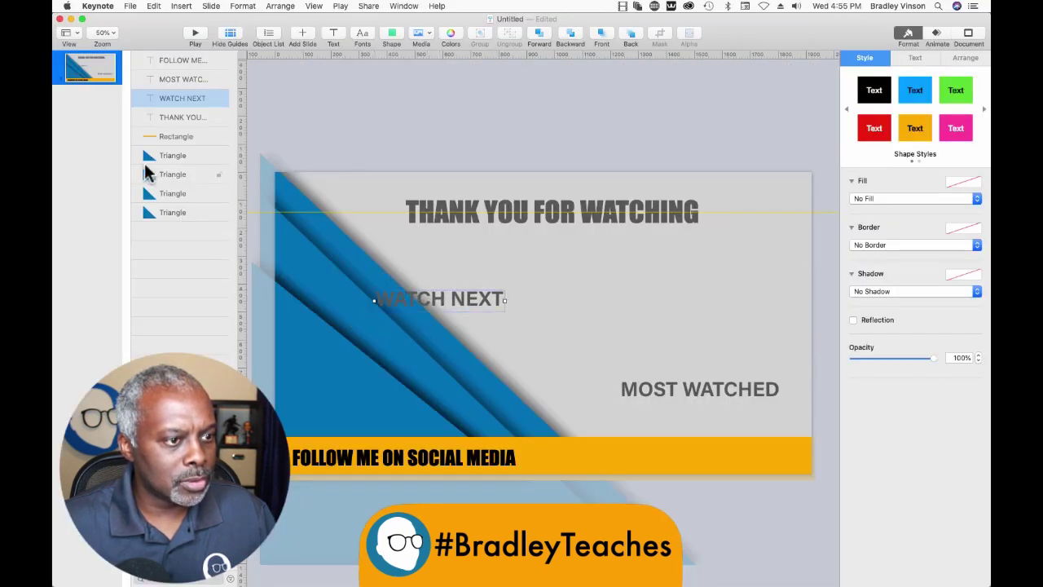
{"action": "left_click", "coordinate": [149, 156]}
{"action": "left_click_drag", "start_coordinate": [305, 375], "coordinate": [328, 236]}
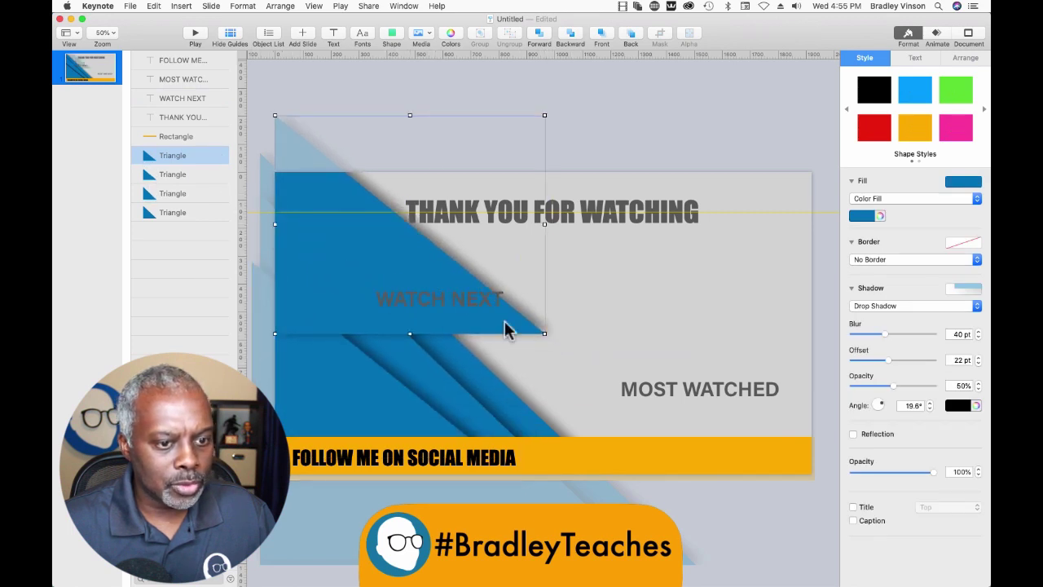
{"action": "left_click_drag", "start_coordinate": [541, 335], "coordinate": [708, 585]}
{"action": "left_click_drag", "start_coordinate": [312, 283], "coordinate": [316, 249]}
{"action": "left_click_drag", "start_coordinate": [166, 160], "coordinate": [174, 240]}
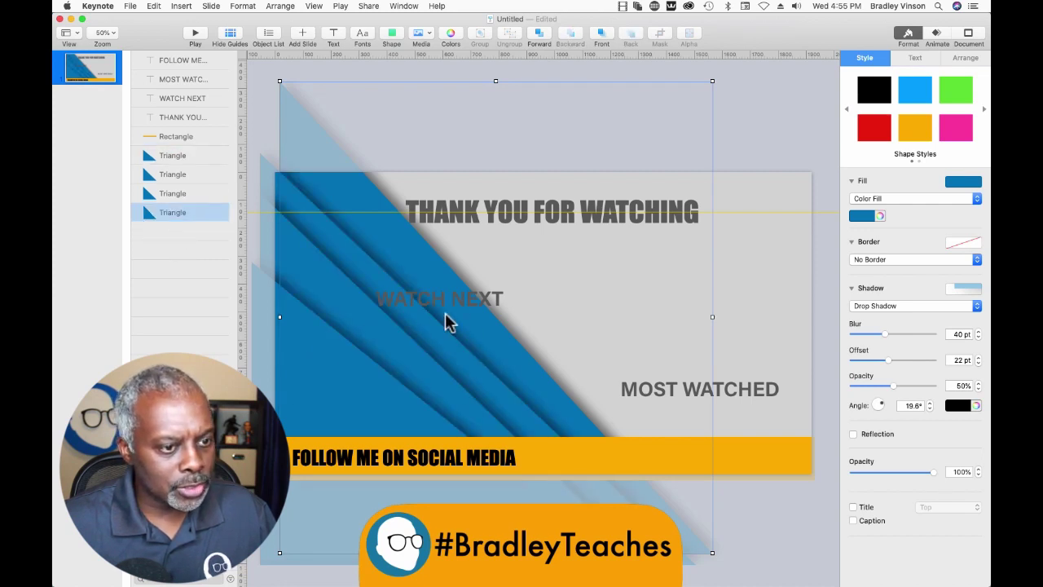
{"action": "left_click_drag", "start_coordinate": [452, 300], "coordinate": [413, 391]}
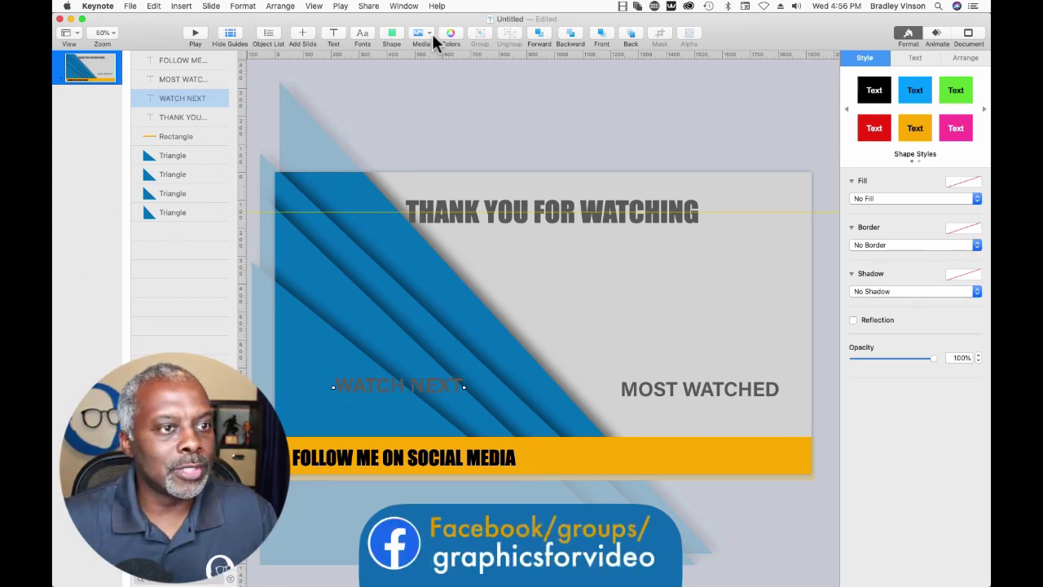
- Insert another right triangle, rotate it, and widen it into a large wedge on the right
{"action": "left_click", "coordinate": [392, 37]}
{"action": "left_click", "coordinate": [429, 154]}
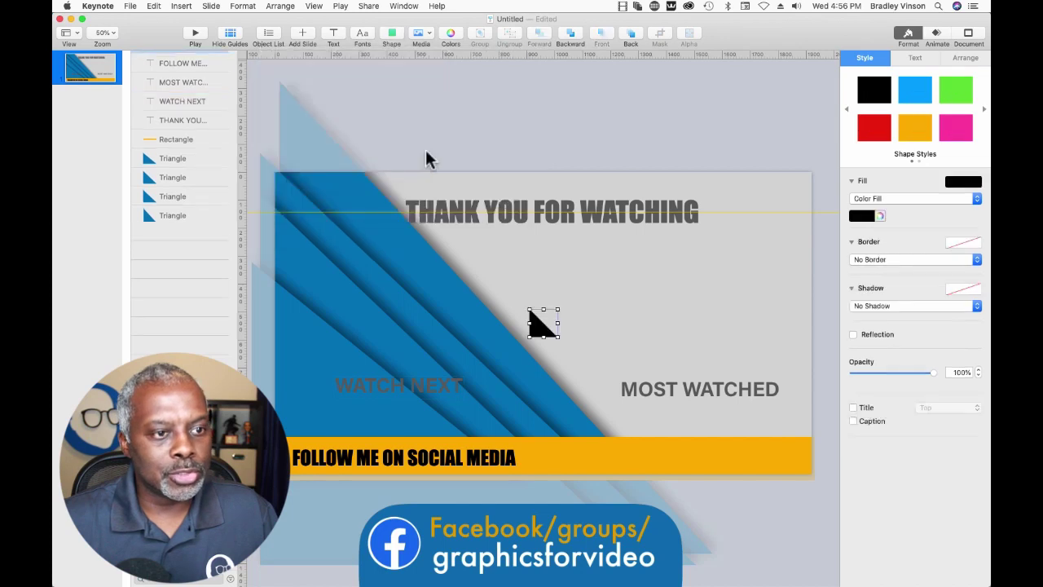
{"action": "left_click", "coordinate": [966, 58]}
{"action": "left_click_drag", "start_coordinate": [881, 253], "coordinate": [875, 216]}
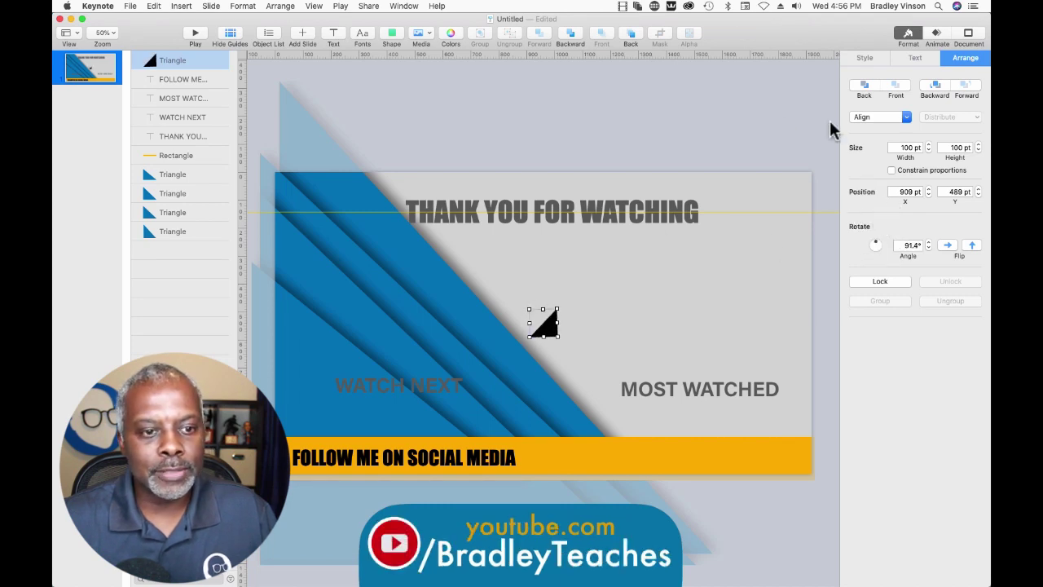
{"action": "left_click_drag", "start_coordinate": [555, 326], "coordinate": [803, 150]}
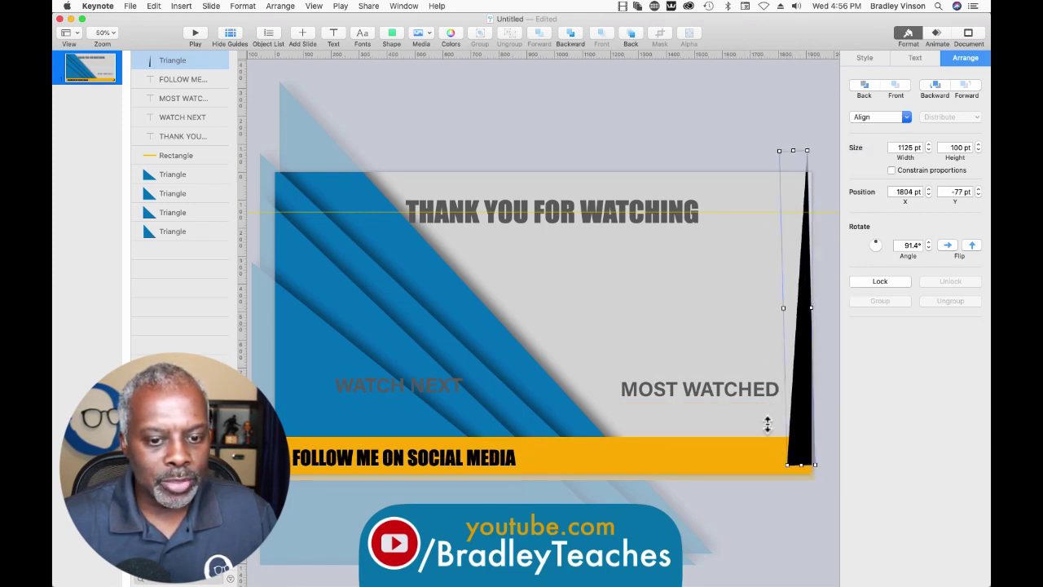
{"action": "left_click_drag", "start_coordinate": [789, 474], "coordinate": [559, 494]}
{"action": "left_click", "coordinate": [775, 274]}
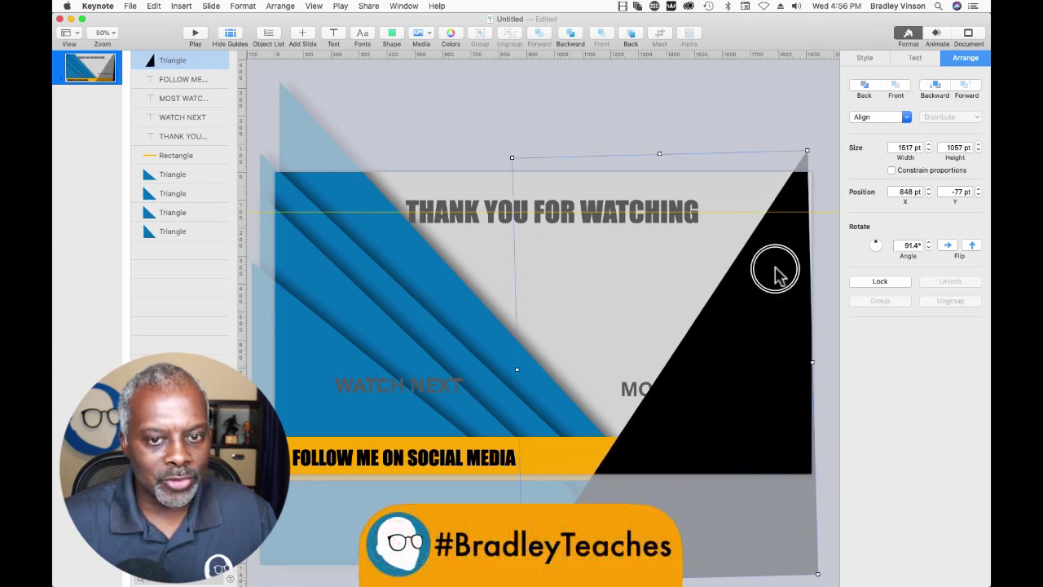
{"action": "left_click_drag", "start_coordinate": [775, 274], "coordinate": [792, 258]}
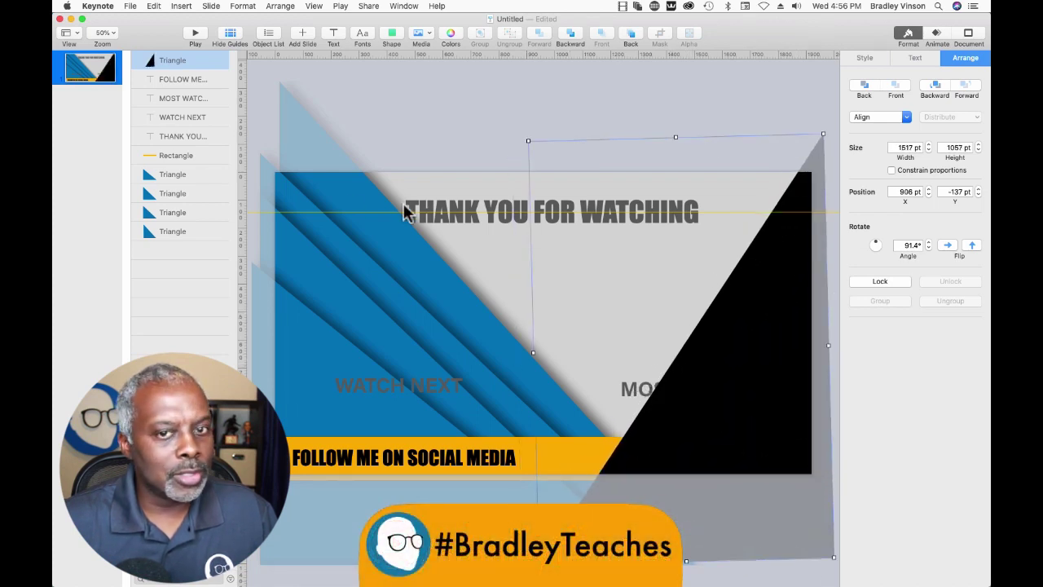
- Apply the blue style, darker blue fill and a drop shadow to the right triangle
{"action": "left_click", "coordinate": [866, 58]}
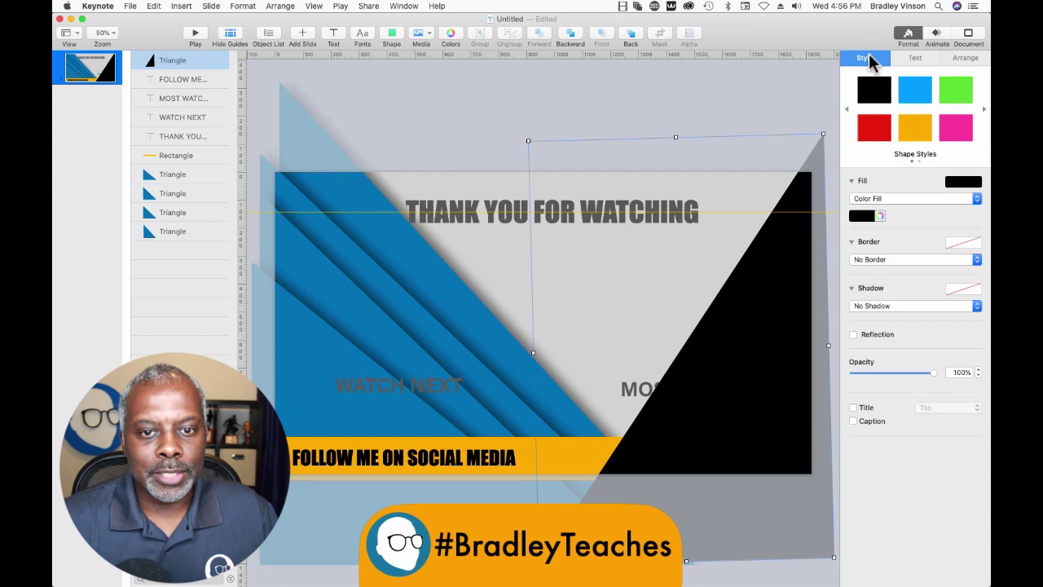
{"action": "left_click", "coordinate": [913, 93]}
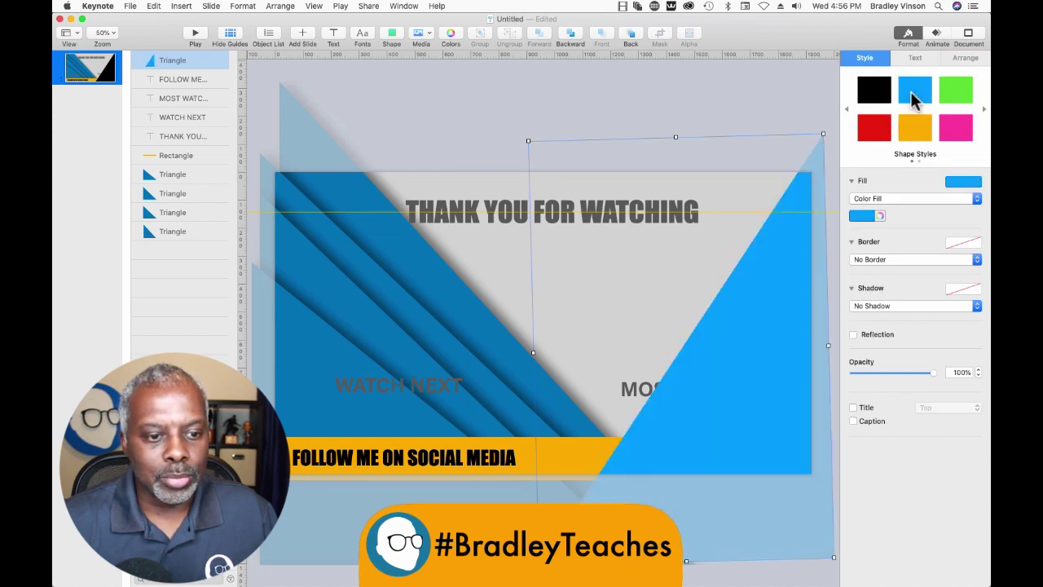
{"action": "left_click", "coordinate": [860, 216]}
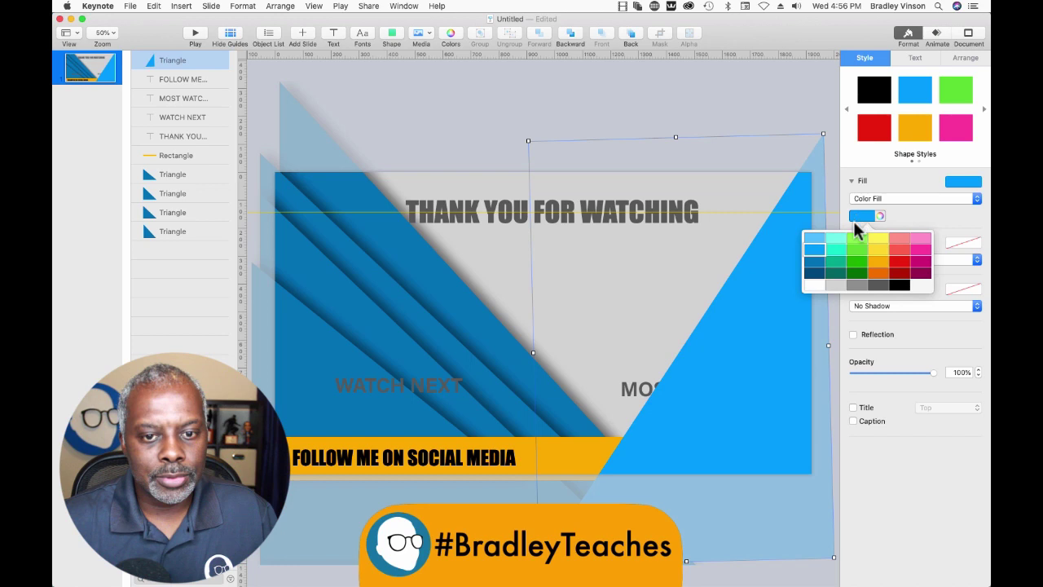
{"action": "left_click", "coordinate": [813, 270]}
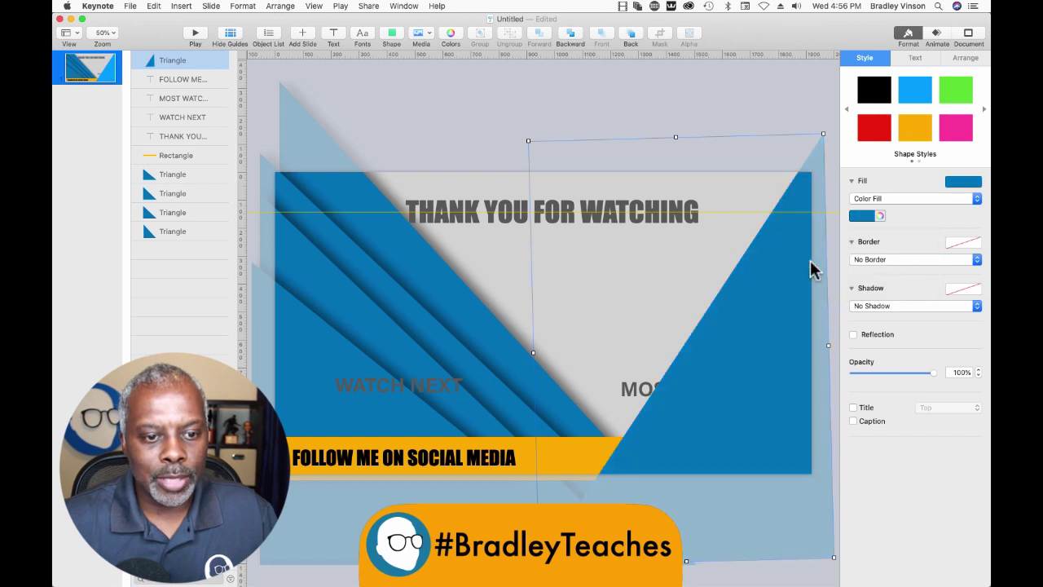
{"action": "left_click", "coordinate": [859, 310]}
{"action": "left_click", "coordinate": [859, 322]}
- Re-angle the right triangle's shadow, bring the orange bar to the front, and duplicate and reshape the triangle
{"action": "left_click_drag", "start_coordinate": [882, 409], "coordinate": [860, 404]}
{"action": "mouse_move", "coordinate": [175, 155]}
{"action": "left_mouse_down"}
{"action": "mouse_move", "coordinate": [174, 203]}
{"action": "mouse_move", "coordinate": [199, 57]}
{"action": "mouse_move", "coordinate": [182, 77]}
{"action": "mouse_move", "coordinate": [182, 167]}
{"action": "left_mouse_up"}
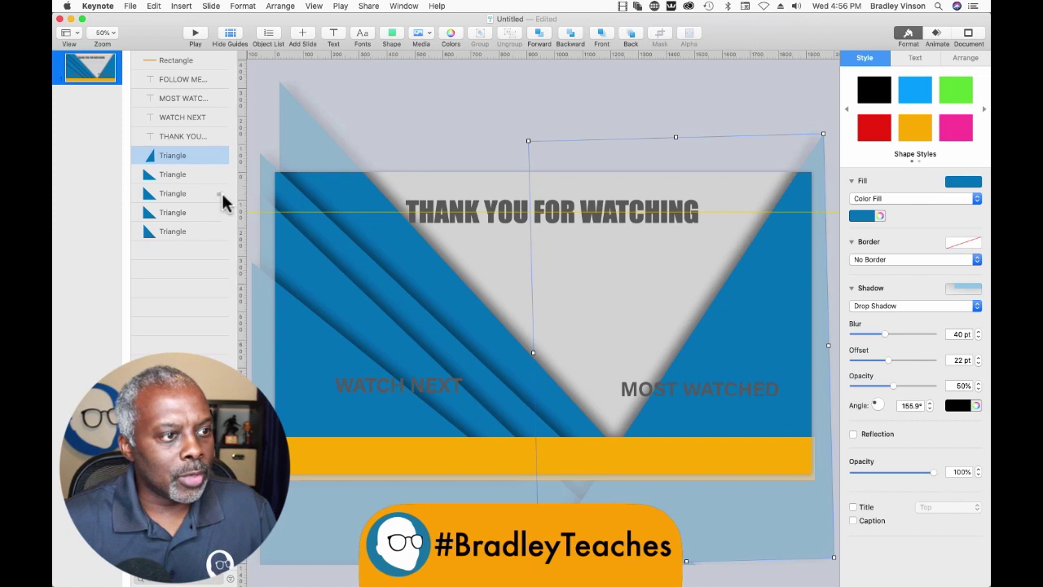
{"action": "left_click_drag", "start_coordinate": [196, 169], "coordinate": [190, 210]}
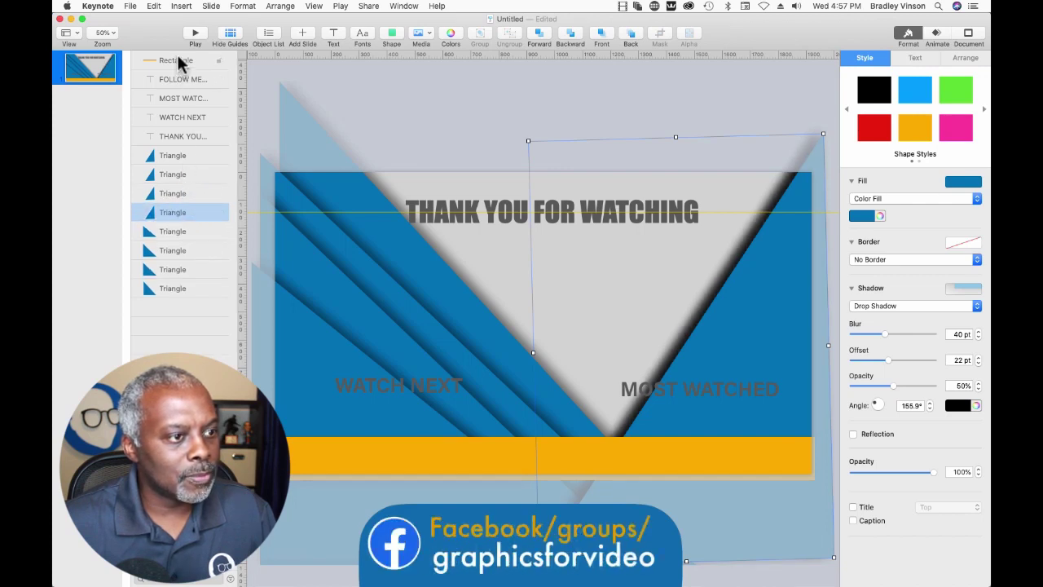
{"action": "left_click_drag", "start_coordinate": [538, 564], "coordinate": [345, 559]}
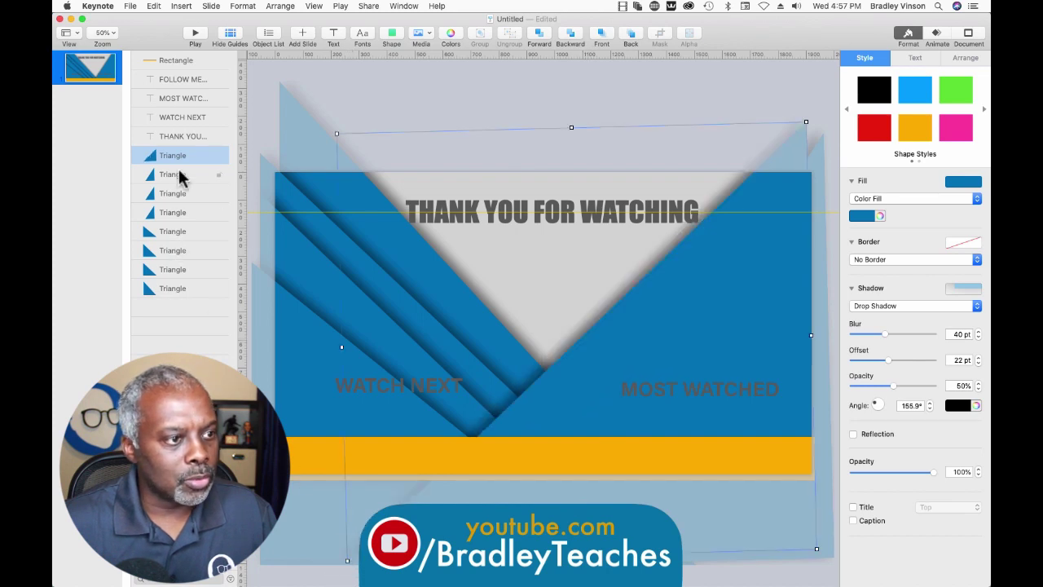
{"action": "left_click_drag", "start_coordinate": [185, 214], "coordinate": [179, 212]}
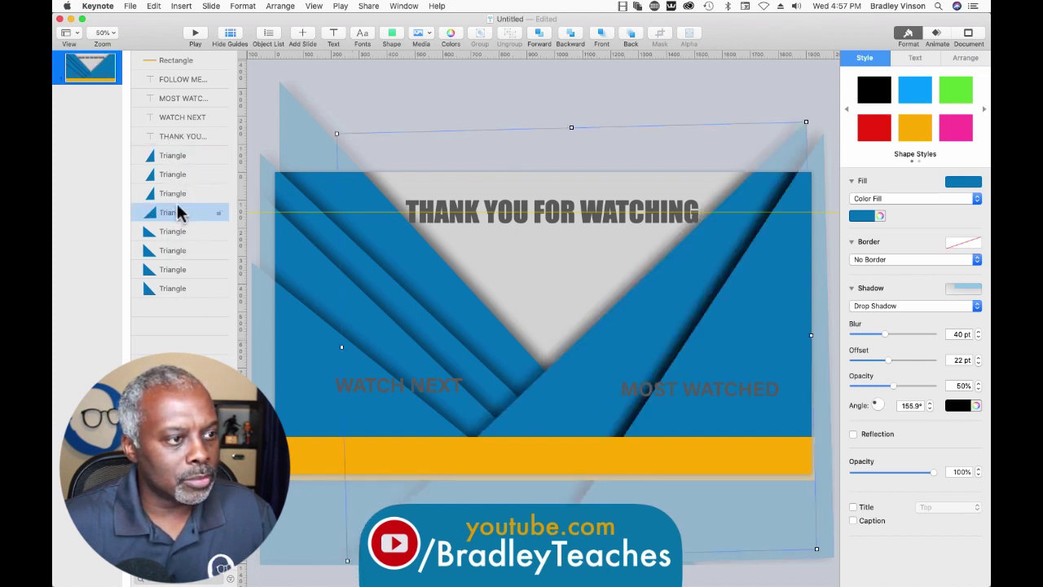
- Move and resize another right-side triangle, lowering it in the stacking order
{"action": "left_click", "coordinate": [187, 160]}
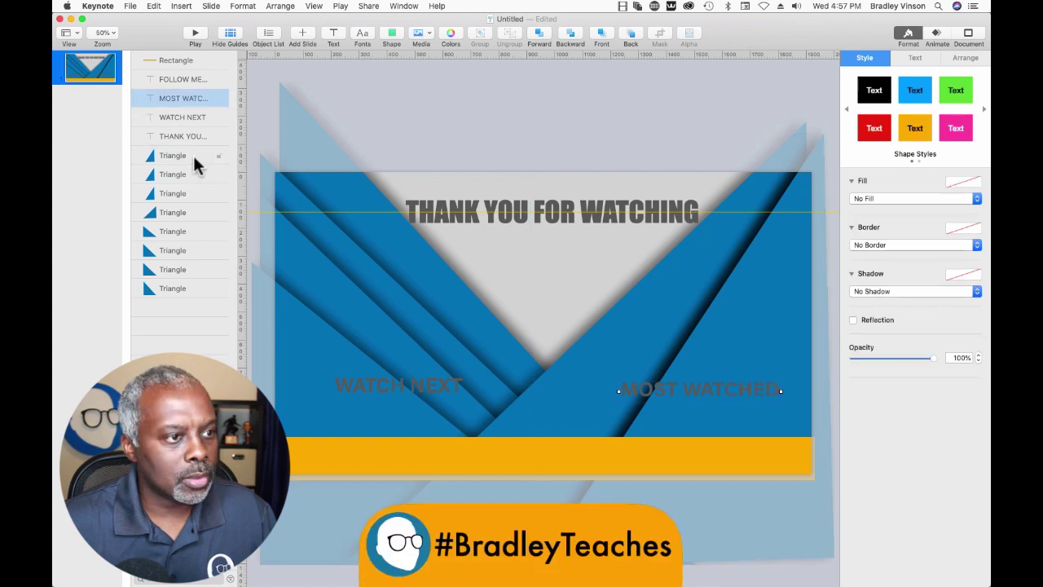
{"action": "left_click_drag", "start_coordinate": [754, 310], "coordinate": [684, 231]}
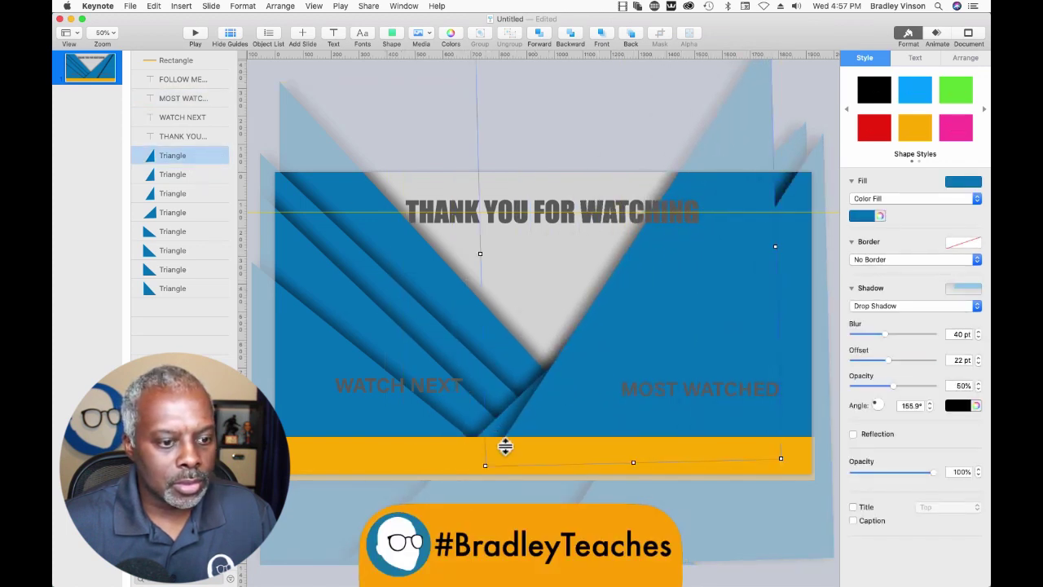
{"action": "left_click_drag", "start_coordinate": [484, 465], "coordinate": [331, 534]}
{"action": "left_click_drag", "start_coordinate": [177, 157], "coordinate": [183, 222]}
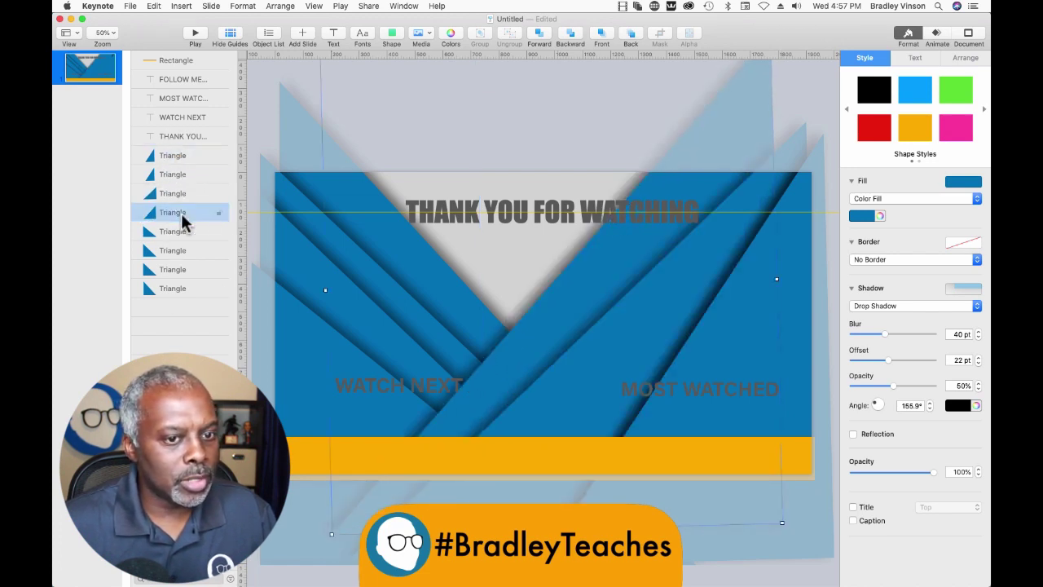
- Stretch and shift a further right-side triangle, placing it third in the layer stack
{"action": "left_click_drag", "start_coordinate": [168, 175], "coordinate": [167, 157]}
{"action": "left_click_drag", "start_coordinate": [528, 140], "coordinate": [245, 7]}
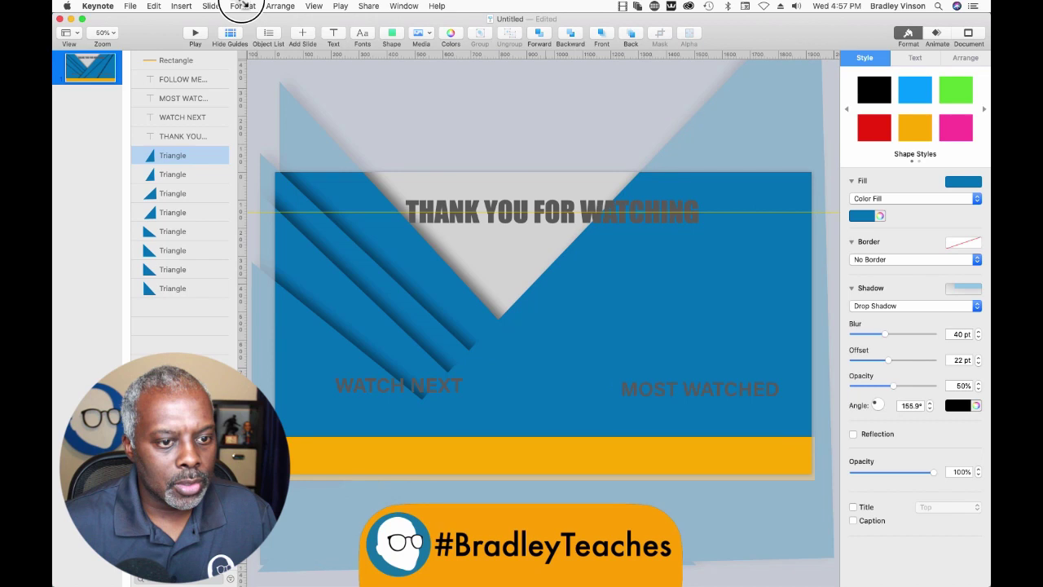
{"action": "left_click_drag", "start_coordinate": [676, 261], "coordinate": [520, 247]}
{"action": "left_click_drag", "start_coordinate": [174, 161], "coordinate": [173, 208]}
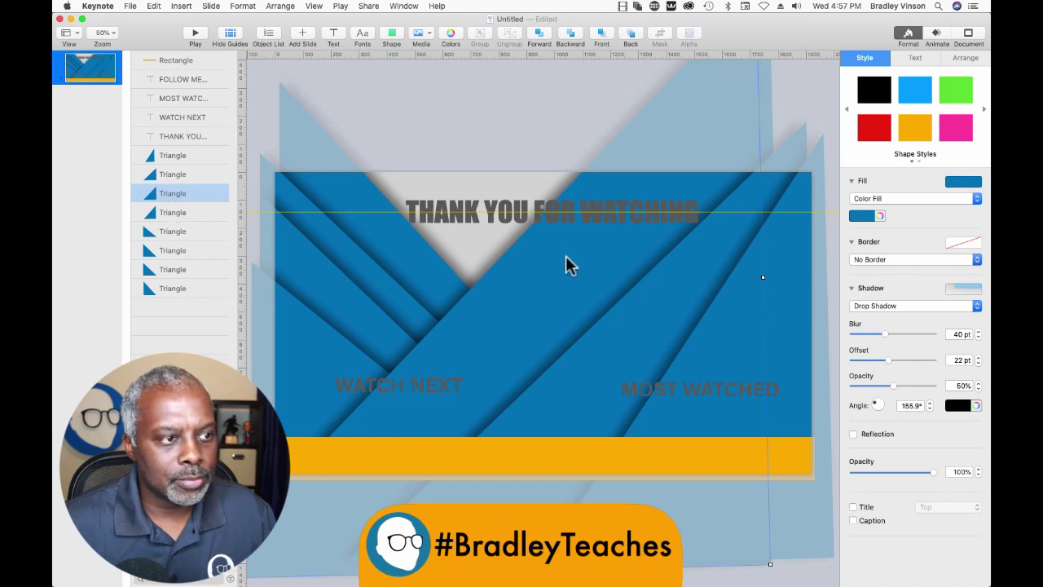
{"action": "left_click_drag", "start_coordinate": [543, 250], "coordinate": [642, 277]}
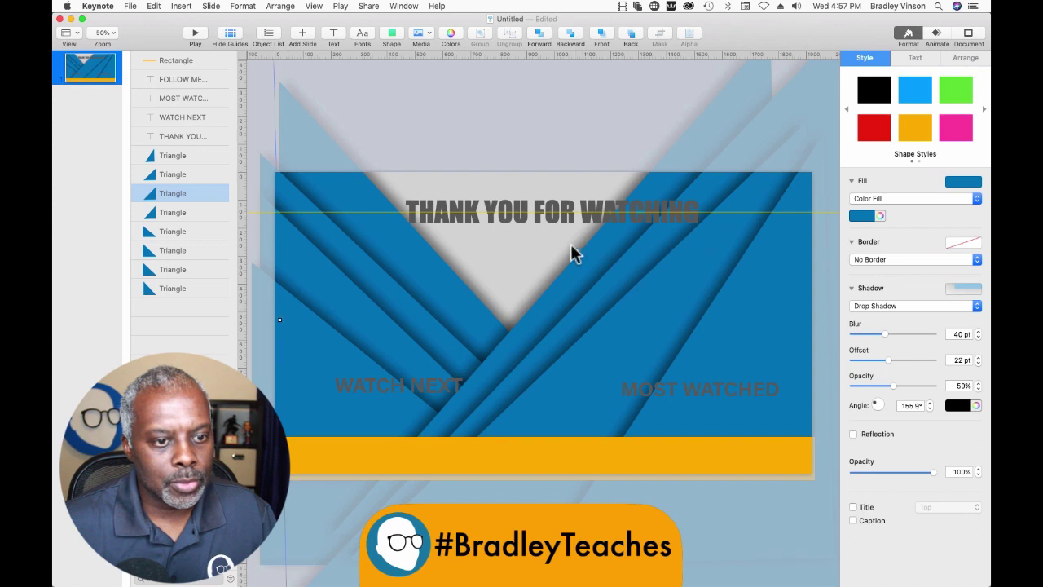
- Reorder the triangle layers so the left and right wedges interleave at the centre
{"action": "left_click", "coordinate": [175, 239]}
{"action": "left_click_drag", "start_coordinate": [175, 239], "coordinate": [168, 172]}
{"action": "left_click_drag", "start_coordinate": [185, 251], "coordinate": [176, 212]}
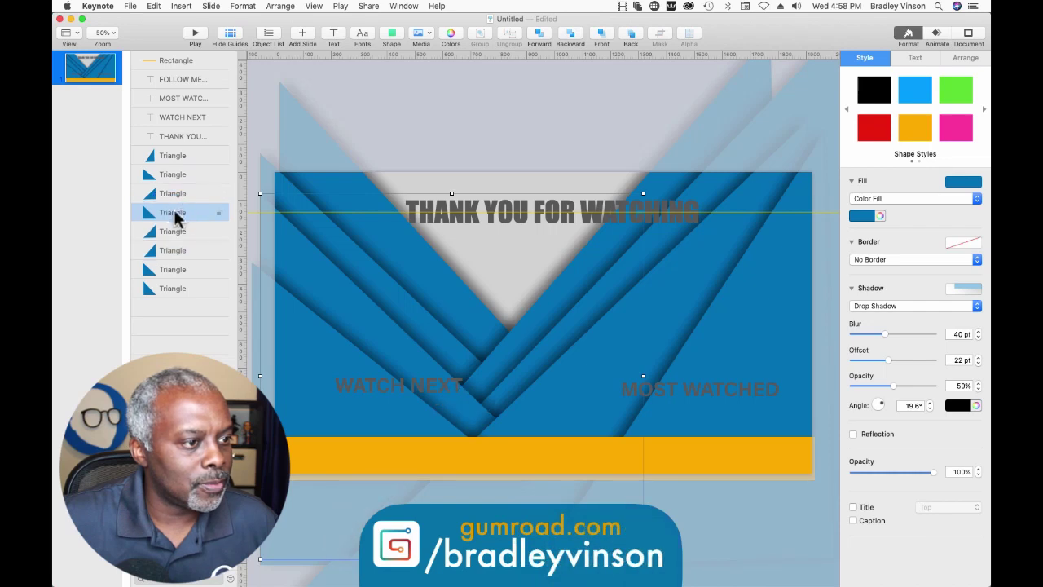
{"action": "left_click_drag", "start_coordinate": [179, 269], "coordinate": [181, 251]}
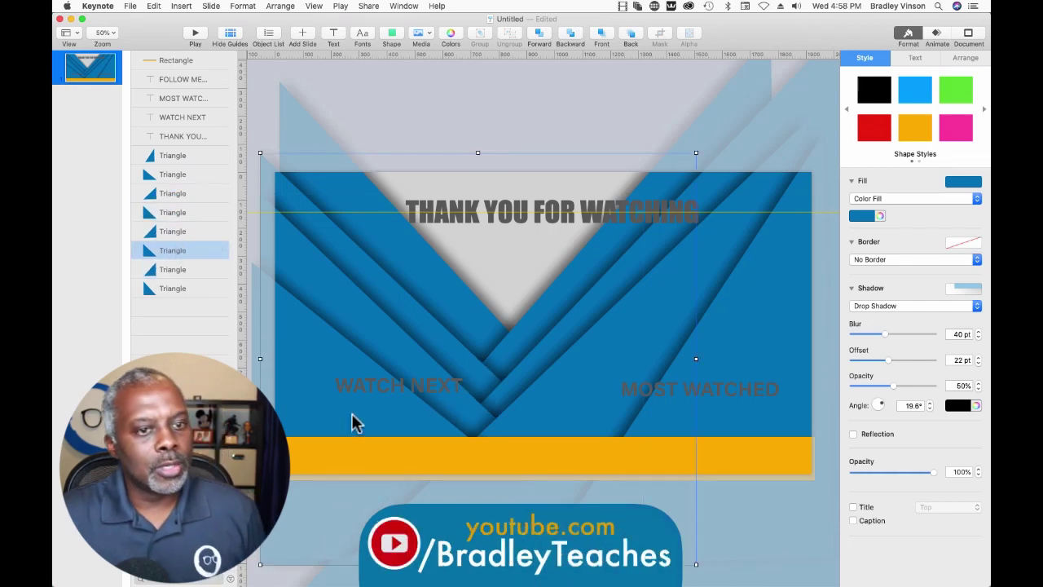
- Set the THANK YOU FOR WATCHING title's text colour to white
{"action": "left_click", "coordinate": [549, 218]}
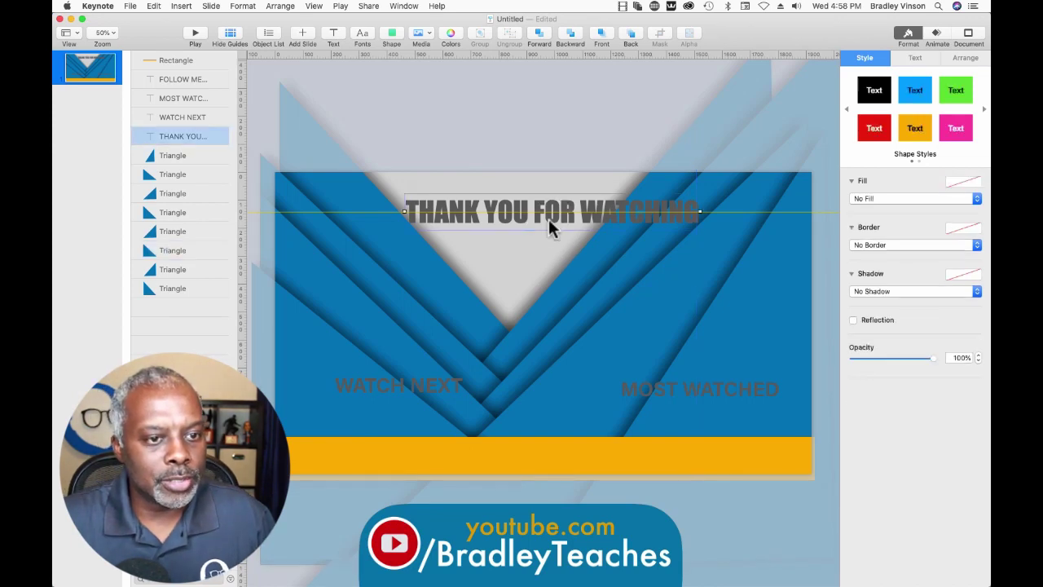
{"action": "triple_click", "coordinate": [549, 217]}
{"action": "left_click", "coordinate": [959, 243]}
{"action": "left_click", "coordinate": [861, 310]}
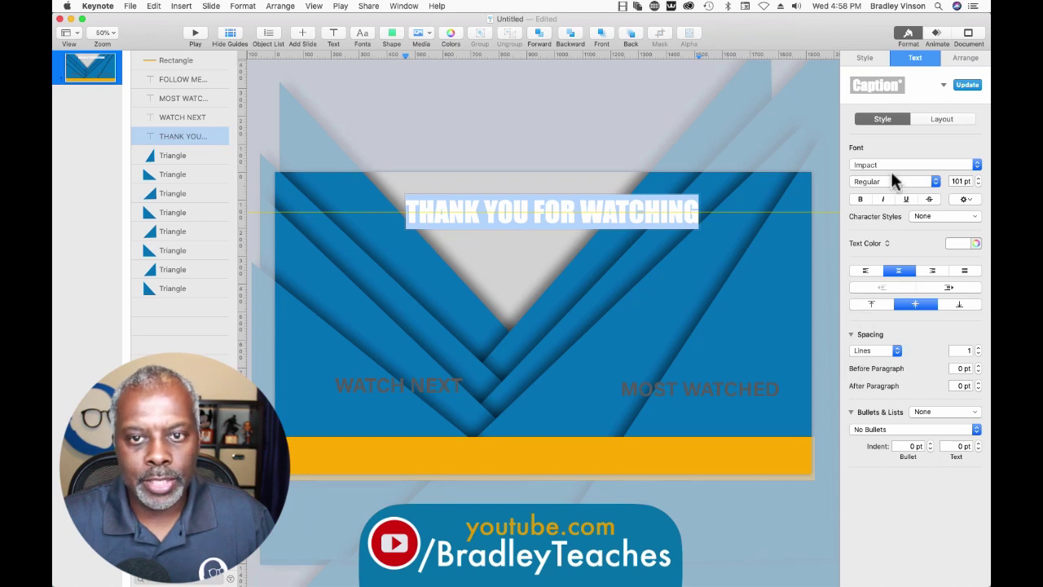
- Give the title a drop shadow with 15 pt blur and 6 pt offset
{"action": "left_click", "coordinate": [858, 56]}
{"action": "left_click", "coordinate": [886, 292]}
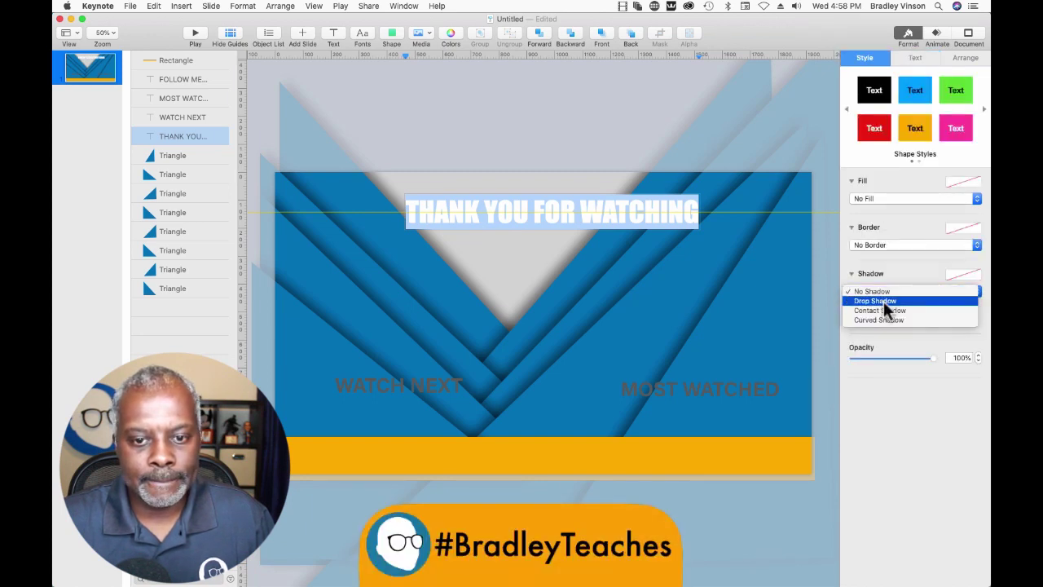
{"action": "left_click", "coordinate": [885, 301]}
{"action": "left_click_drag", "start_coordinate": [887, 318], "coordinate": [841, 320]}
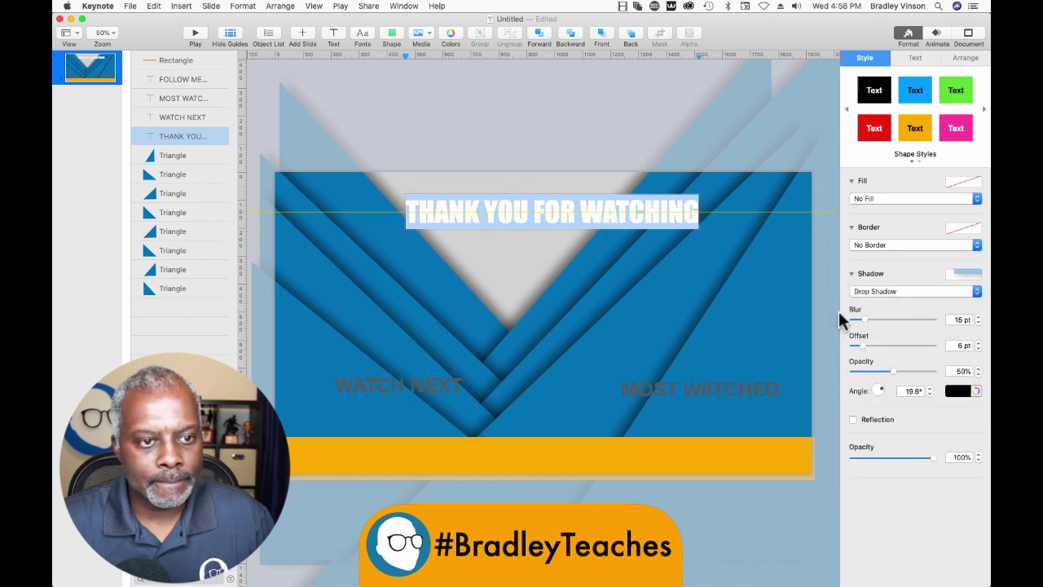
{"action": "left_click", "coordinate": [502, 120]}
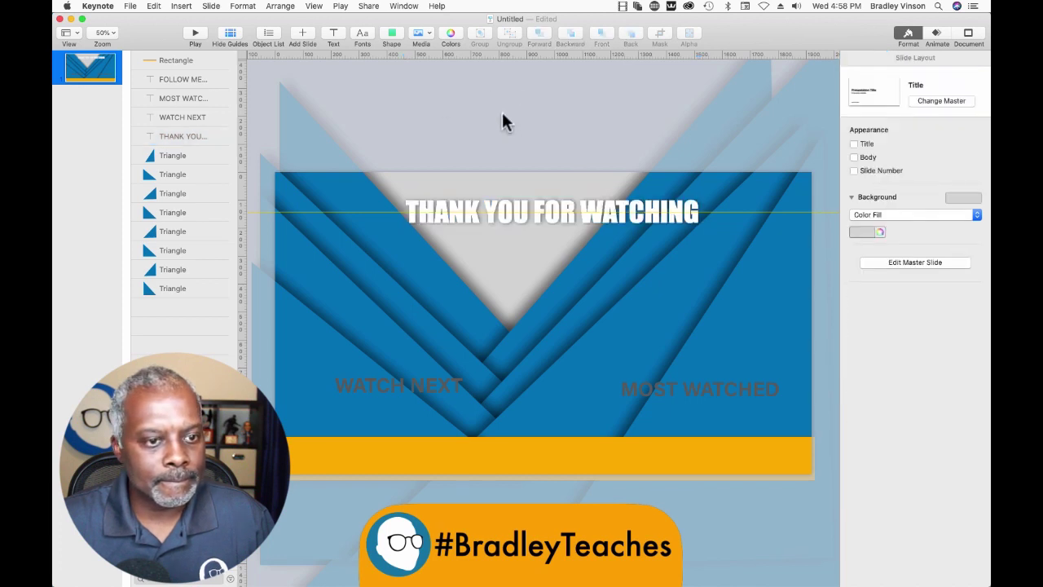
{"action": "left_click", "coordinate": [681, 390]}
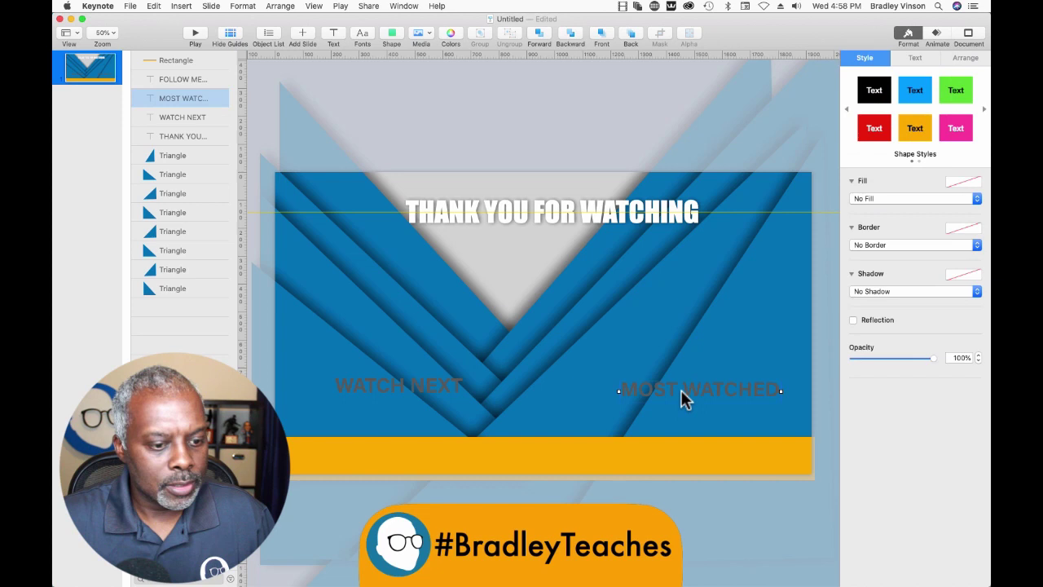
{"action": "left_click", "coordinate": [369, 396], "text": "shift"}
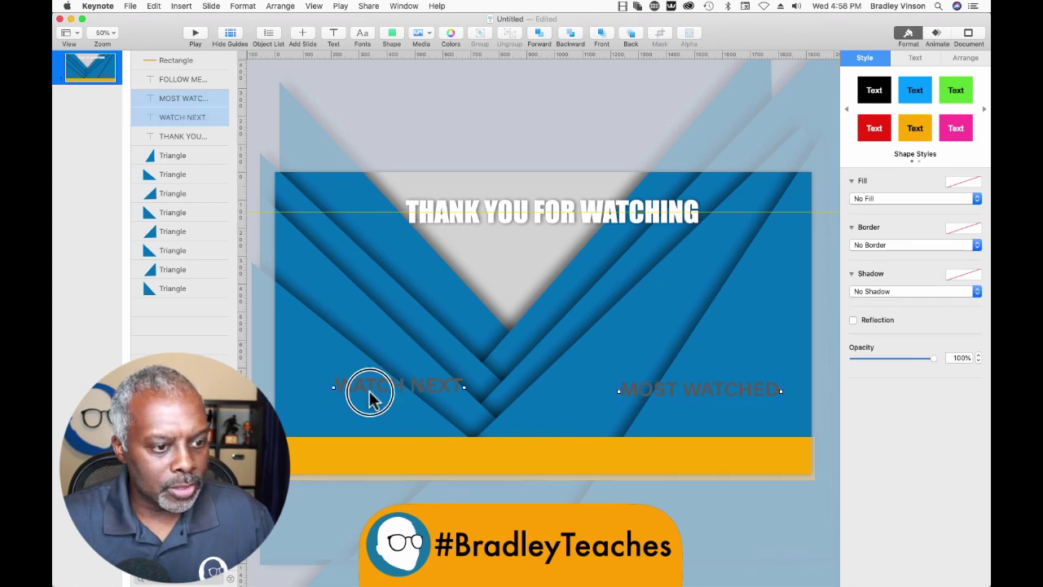
- Format the WATCH NEXT and MOST WATCHED labels as white Acumin Pro Semibold and adjust the zoom
{"action": "left_click", "coordinate": [915, 58]}
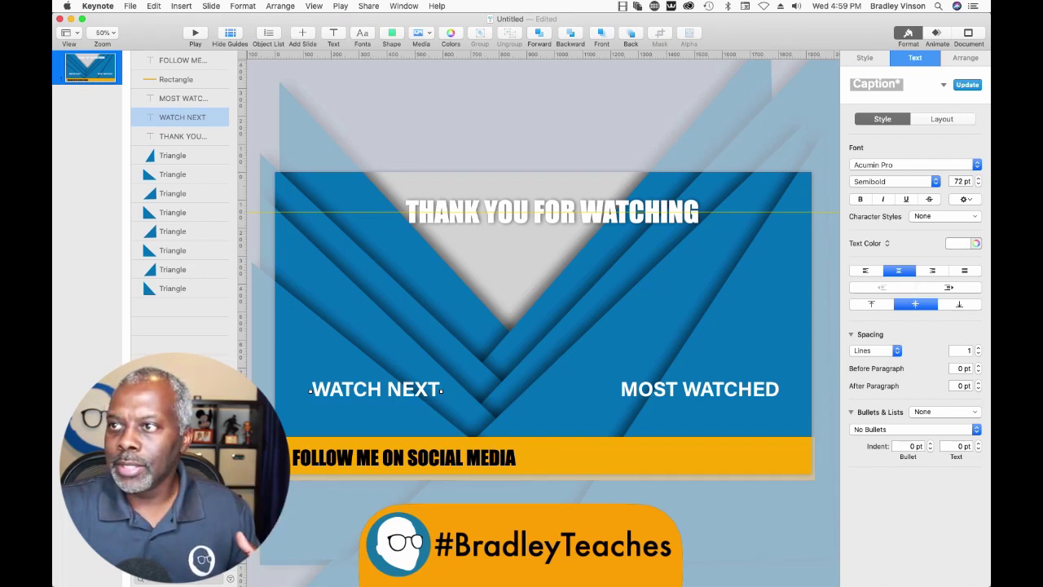
{"action": "left_click", "coordinate": [102, 33]}
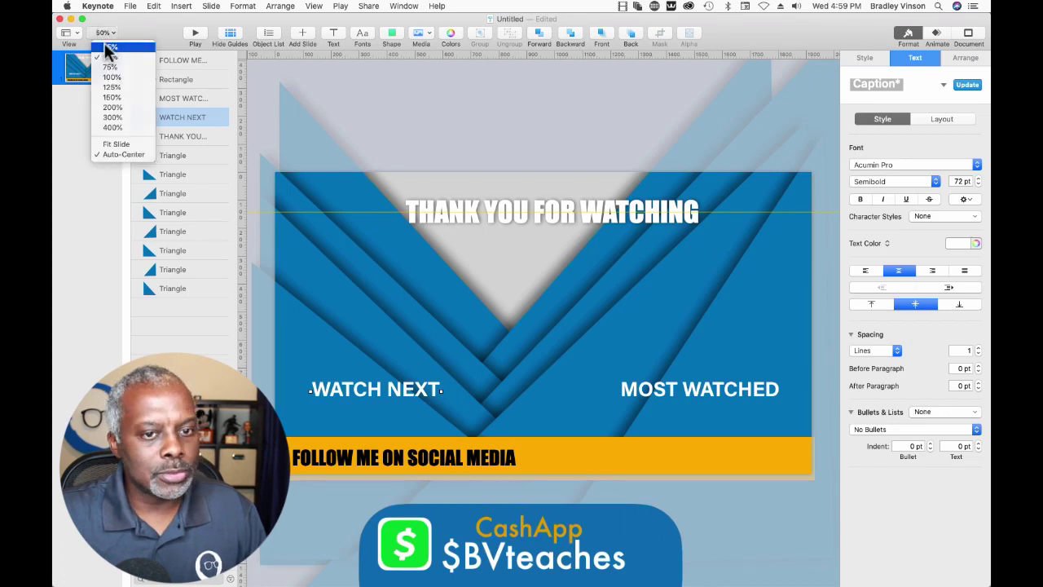